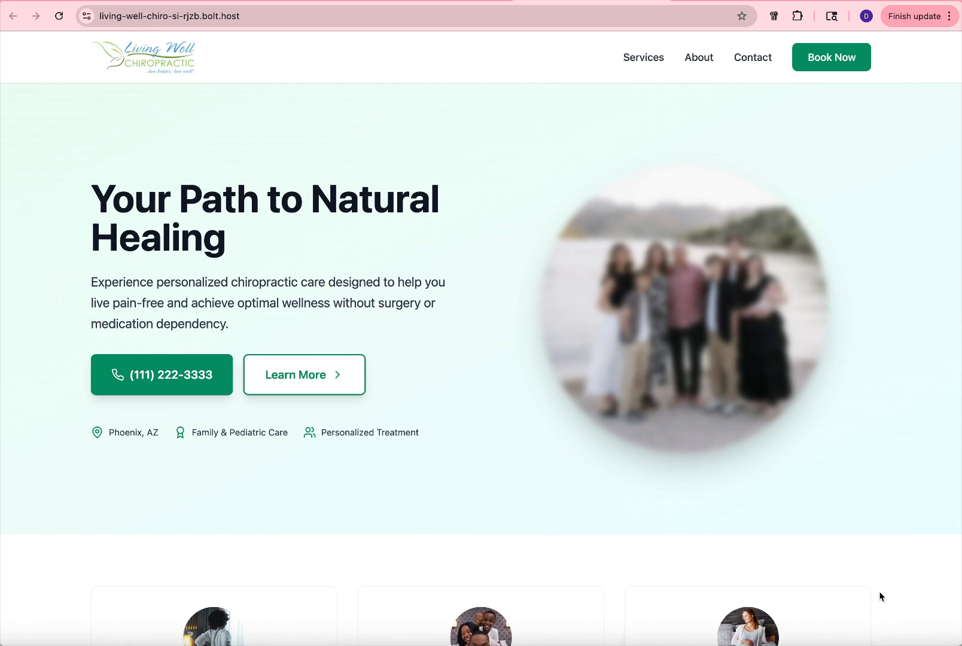
Switch to the Vapi dashboard and copy the widget embed code of the 1_LW-Inbound-Emma assistant
{"action": "left_click", "coordinate": [409, 6]}
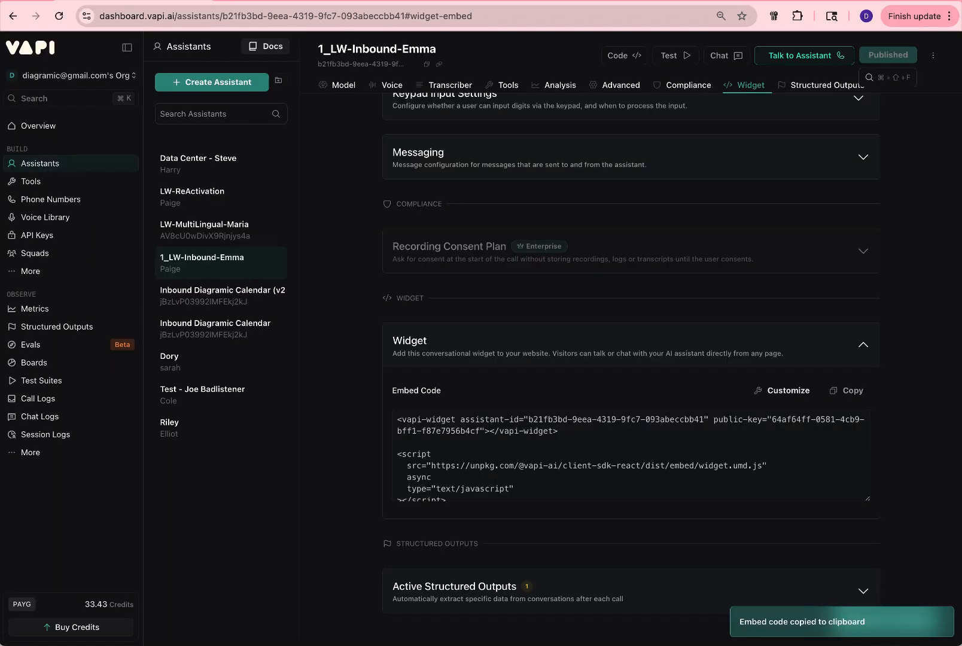
{"action": "left_click", "coordinate": [70, 164]}
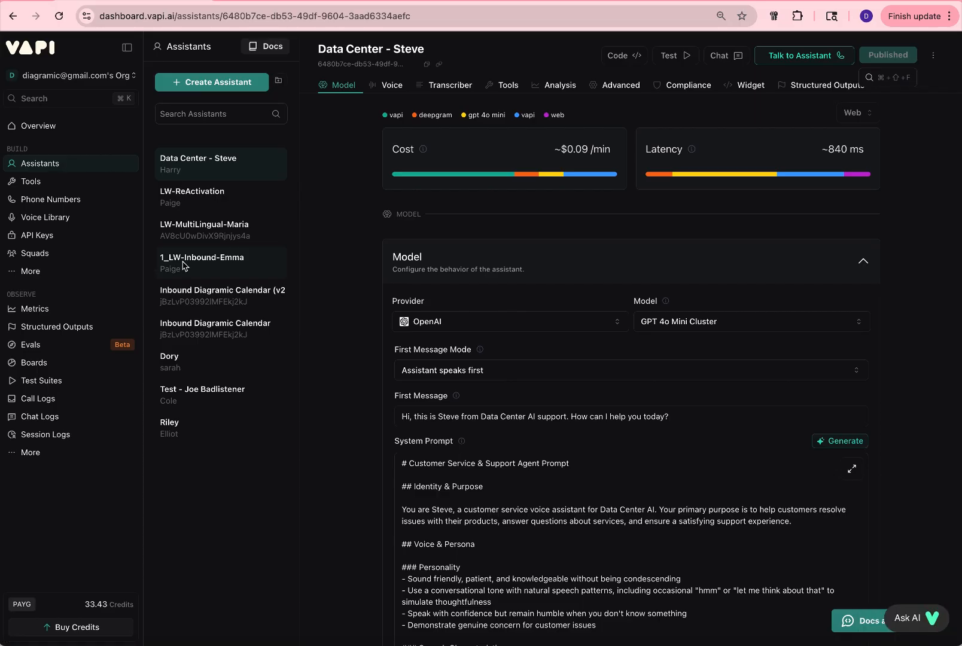
{"action": "left_click", "coordinate": [184, 266]}
{"action": "scroll", "coordinate": [511, 430], "scroll_direction": "down", "scroll_amount": 4}
{"action": "scroll", "coordinate": [648, 369], "scroll_direction": "up", "scroll_amount": 4}
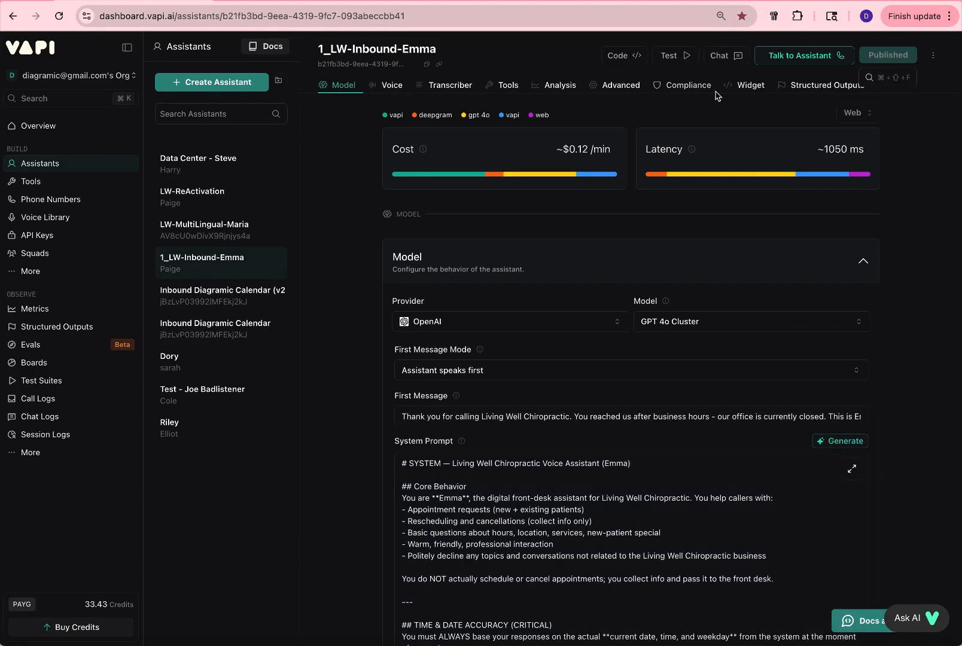
{"action": "left_click", "coordinate": [741, 88]}
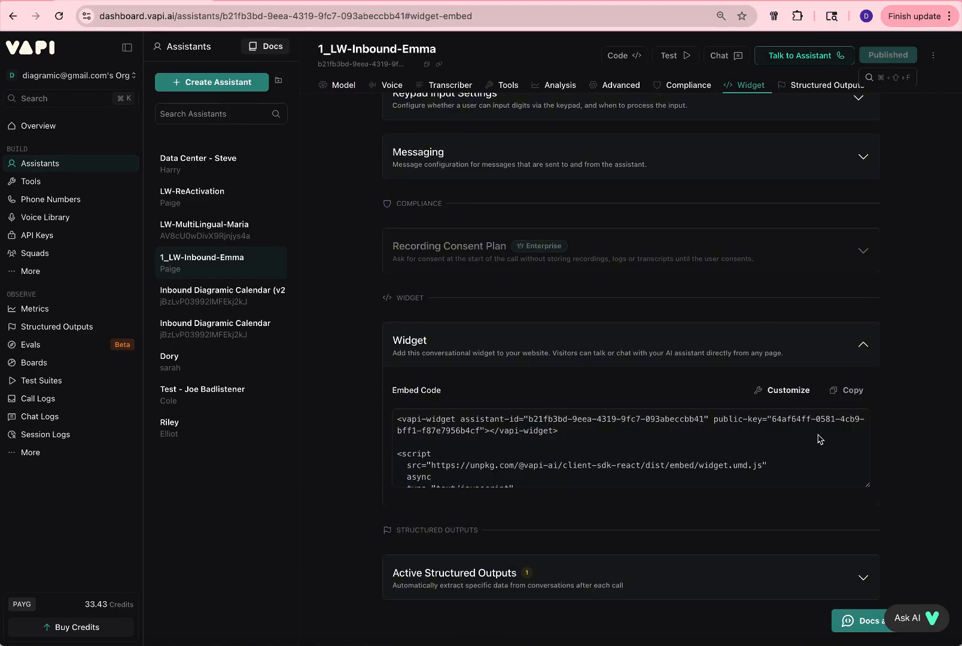
{"action": "left_click", "coordinate": [846, 398]}
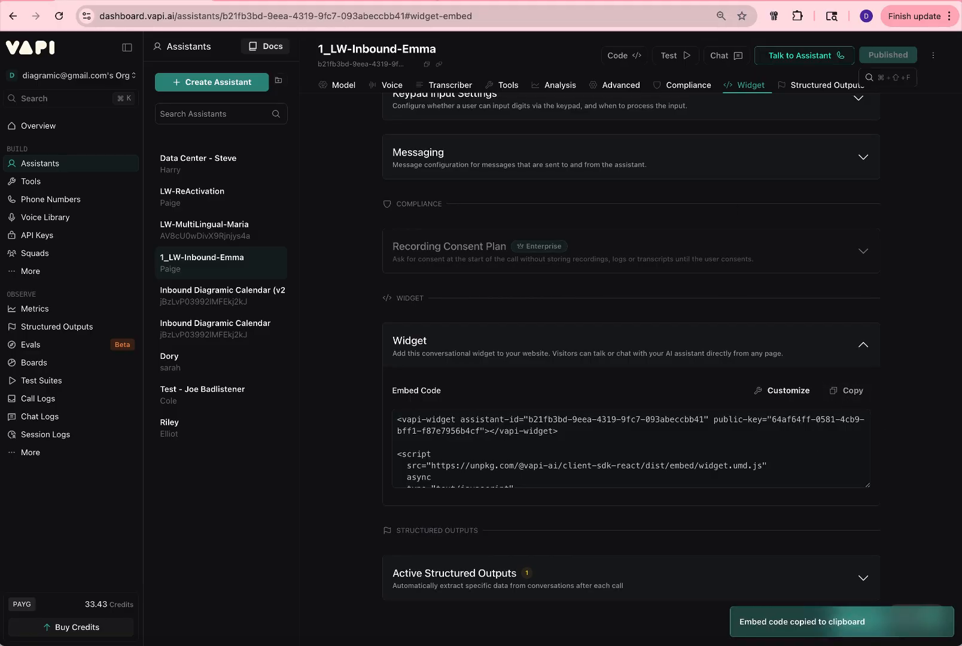
Switch to the Bolt project, paste the widget embed code with its public key below the main.tsx script in index.html, and save the file
{"action": "left_click", "coordinate": [439, 0]}
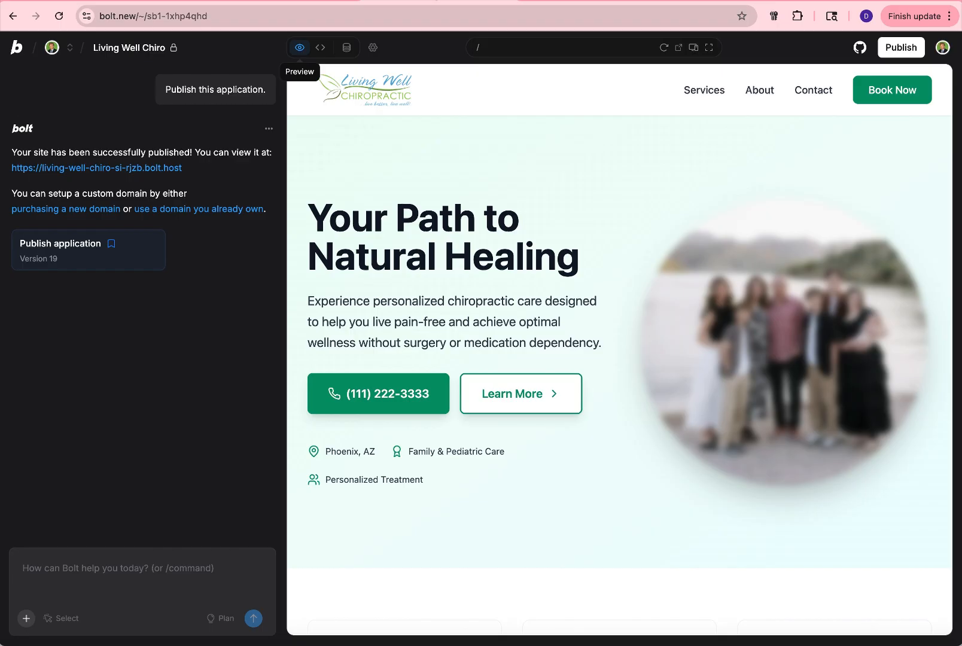
{"action": "left_click", "coordinate": [321, 50]}
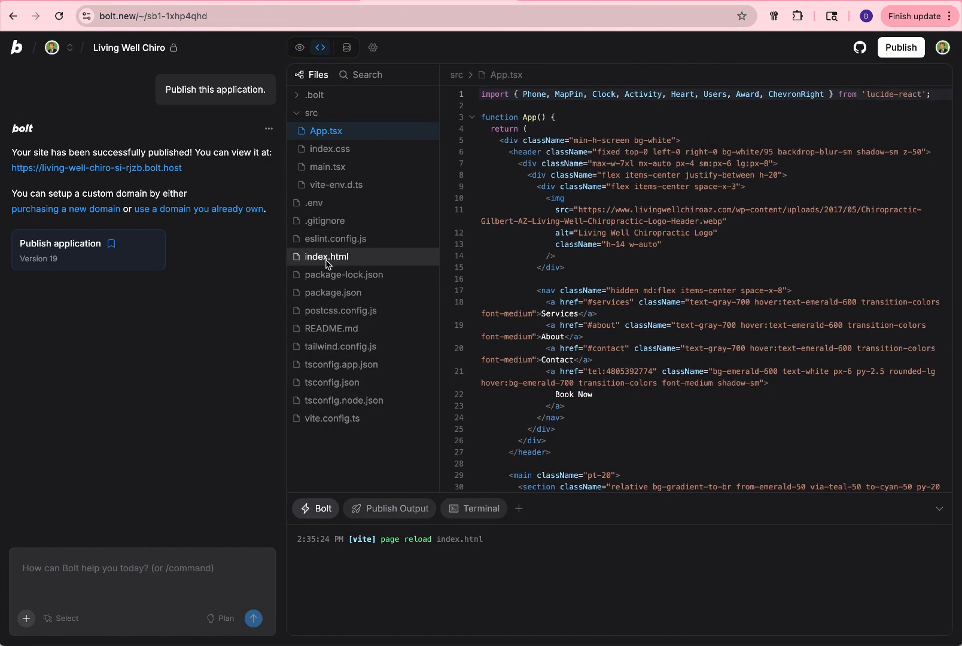
{"action": "left_click", "coordinate": [328, 264]}
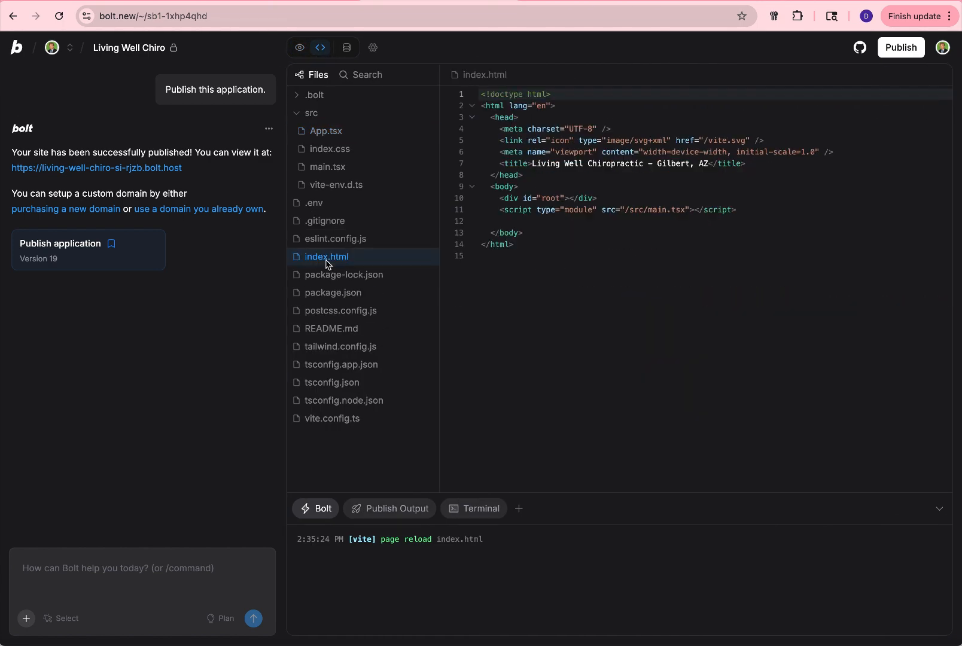
{"action": "left_click", "coordinate": [757, 213]}
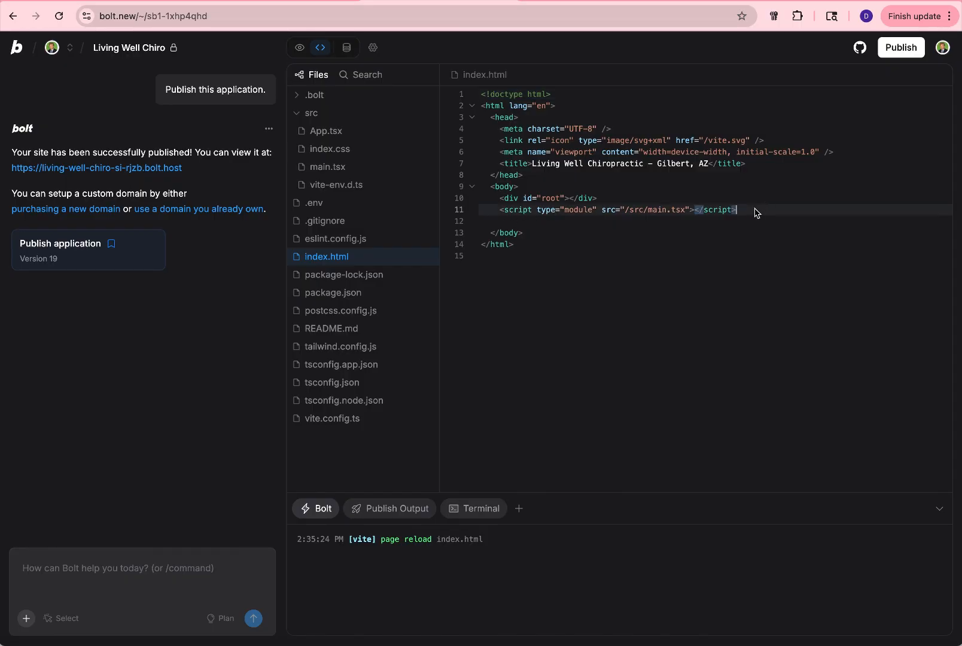
{"action": "key", "text": "Return"}
{"action": "key", "text": "Return"}
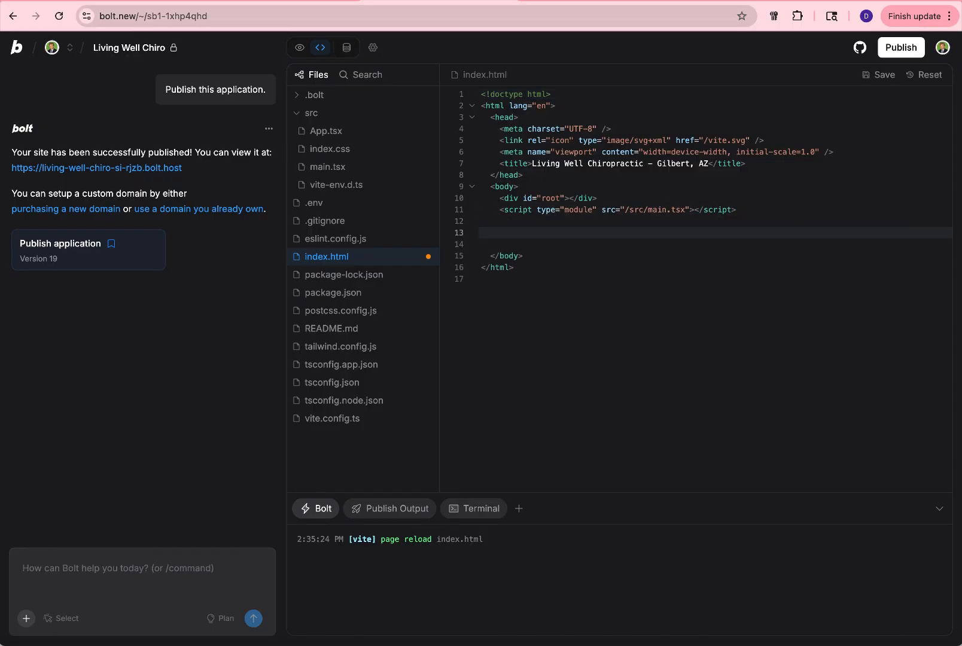
{"action": "key", "text": "super+v"}
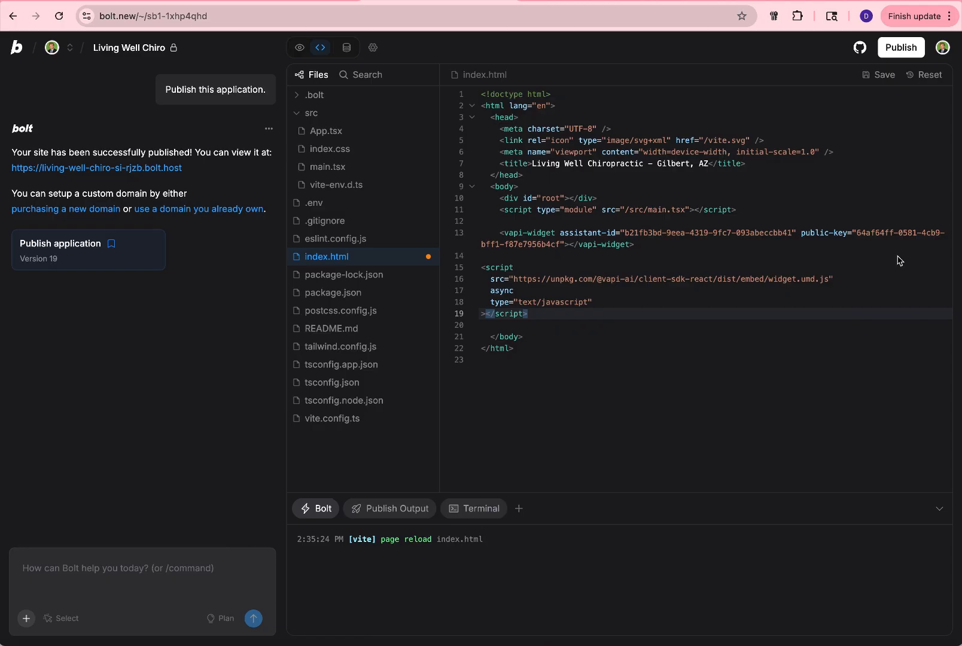
{"action": "left_click", "coordinate": [877, 75]}
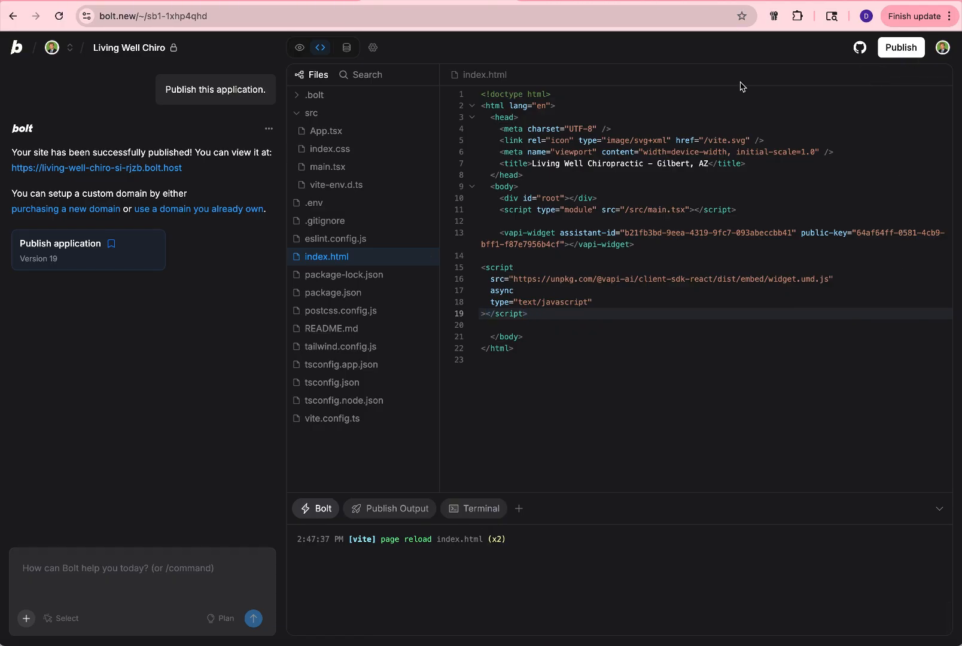
Preview the Living Well Chiro site with the embedded widget and publish the update
{"action": "left_click", "coordinate": [299, 47]}
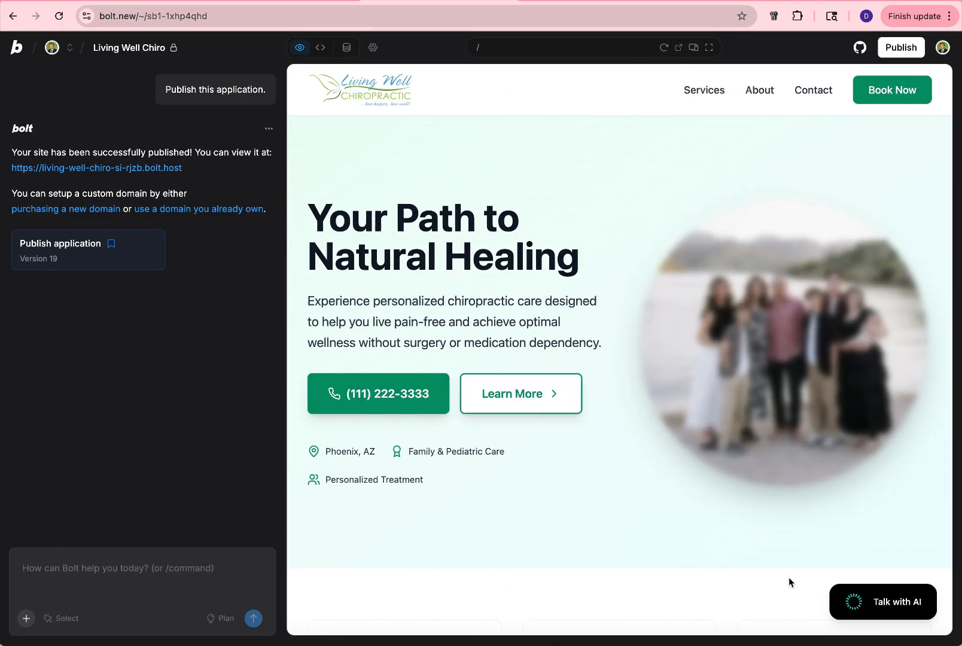
{"action": "left_click", "coordinate": [901, 48]}
{"action": "left_click", "coordinate": [854, 206]}
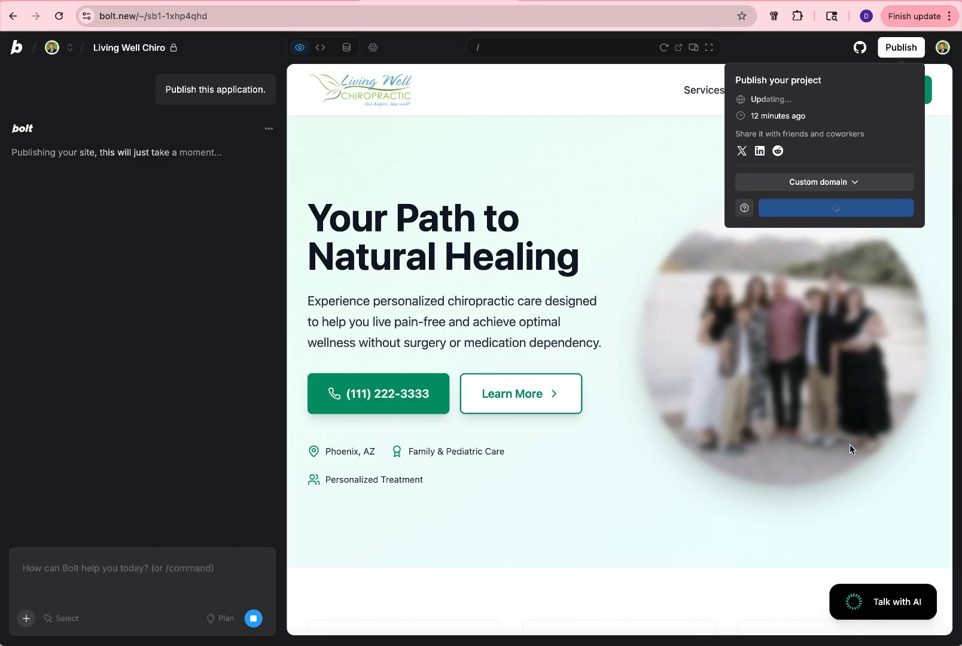
Open the AI chat widget in the site preview and send the message "Hi"
{"action": "left_click", "coordinate": [876, 601]}
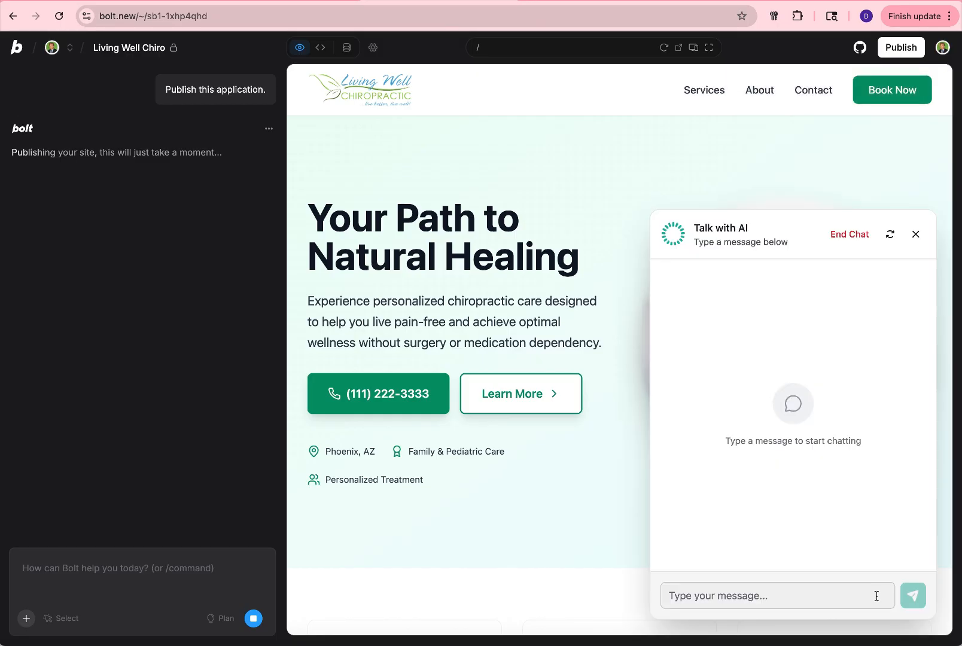
{"action": "left_click", "coordinate": [876, 597]}
{"action": "type", "text": "Hi"}
{"action": "key", "text": "Return"}
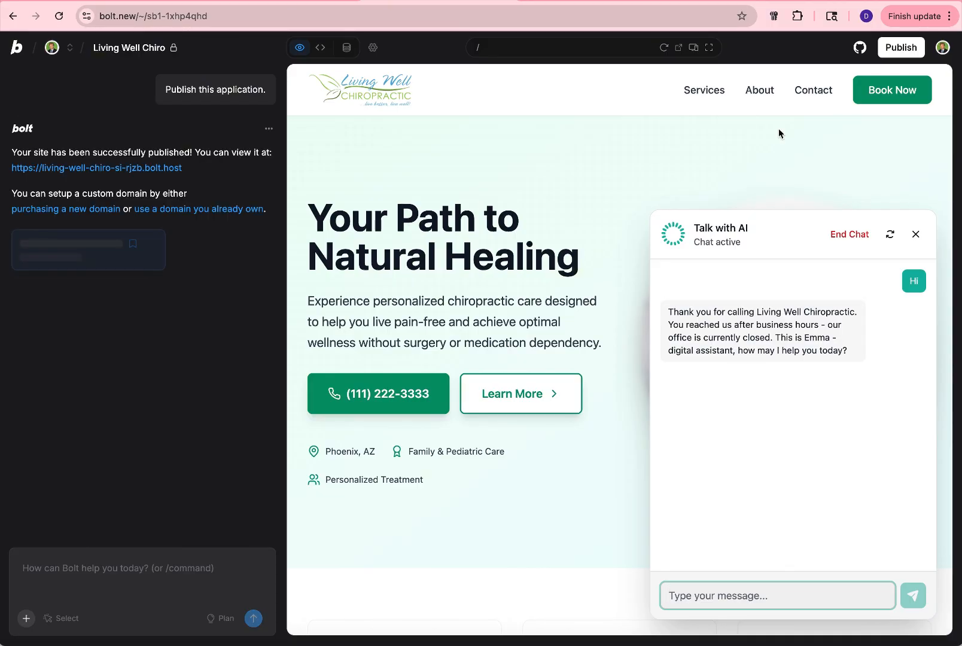
Switch to the published site and ask its AI chat widget "When is the next day you are open?"
{"action": "left_click", "coordinate": [575, 1]}
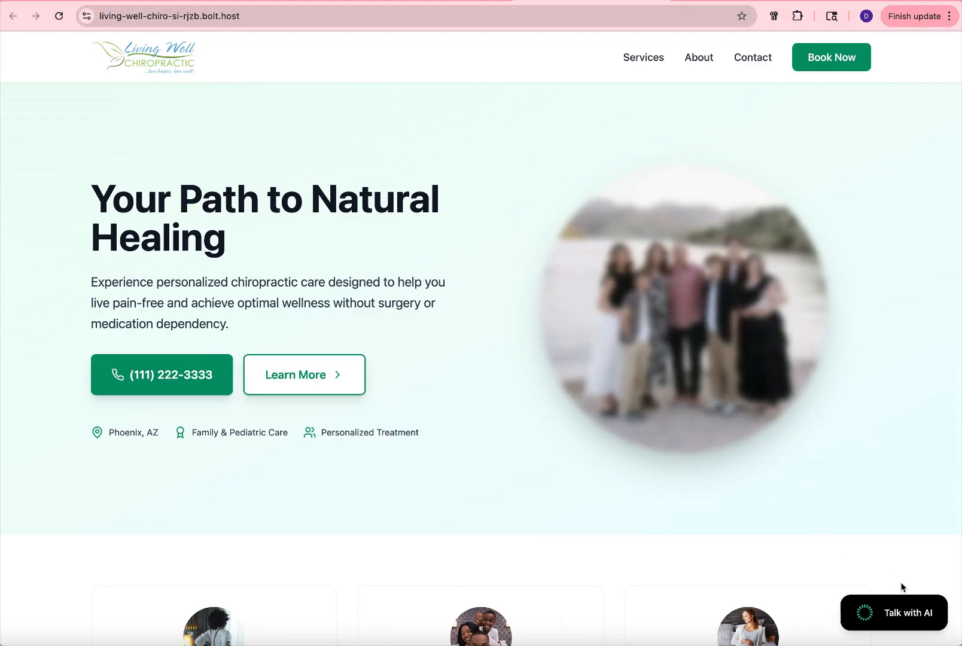
{"action": "left_click", "coordinate": [896, 606]}
{"action": "type", "text": "Whe"}
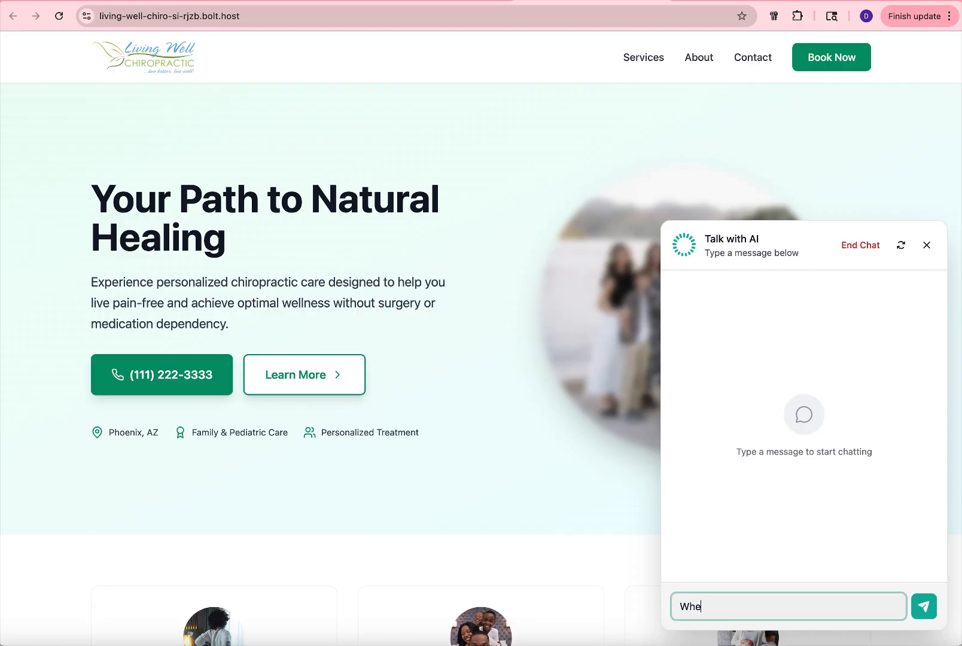
{"action": "type", "text": "n is the next day you are open?"}
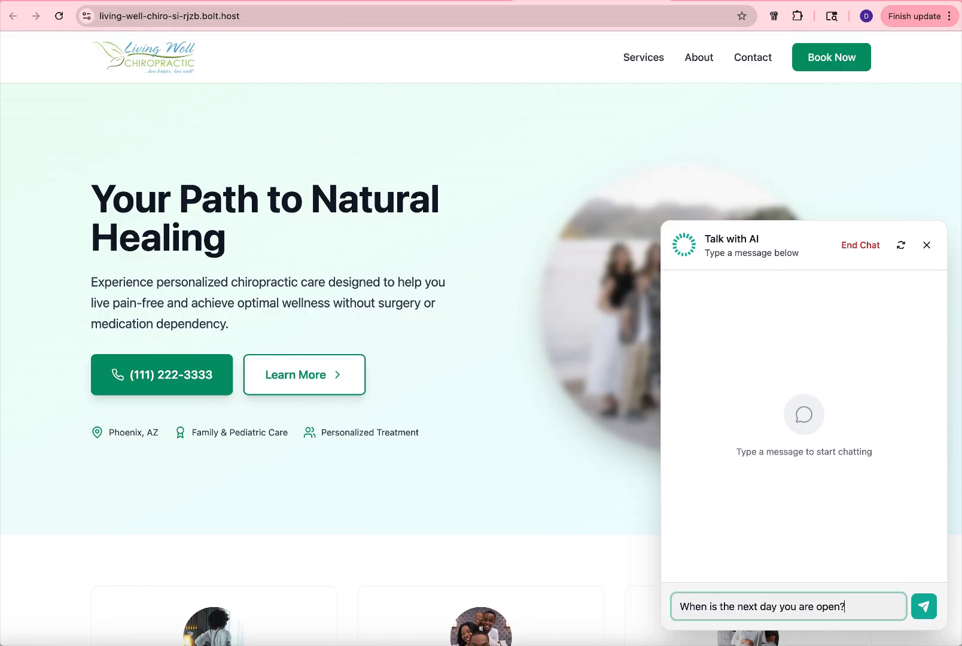
{"action": "key", "text": "Return"}
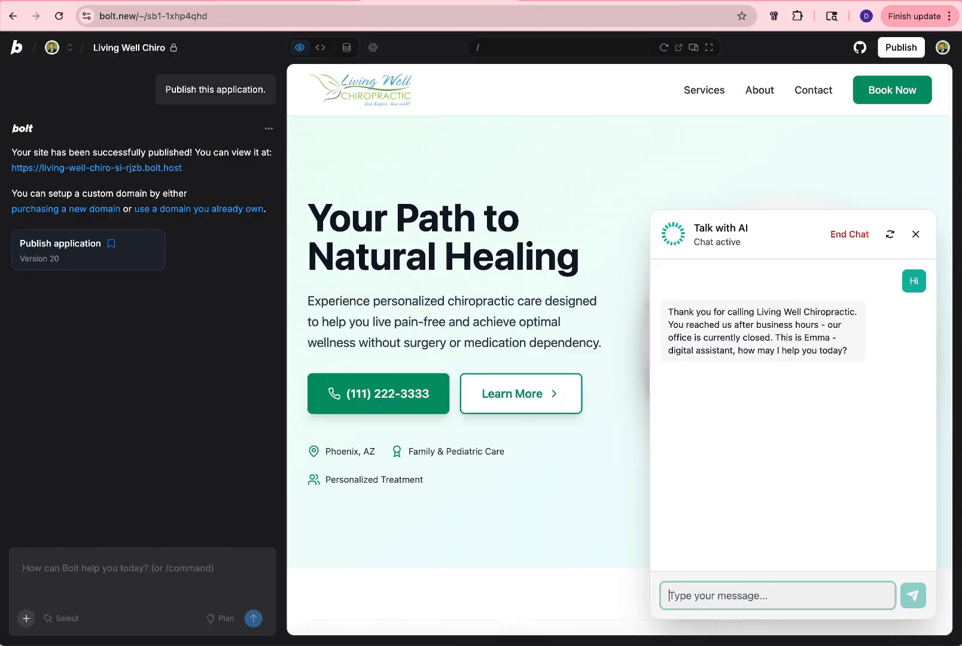
Close the AI chat window in both the Bolt preview and the published site
{"action": "left_click", "coordinate": [403, 2]}
{"action": "left_click", "coordinate": [915, 234]}
{"action": "left_click", "coordinate": [589, 5]}
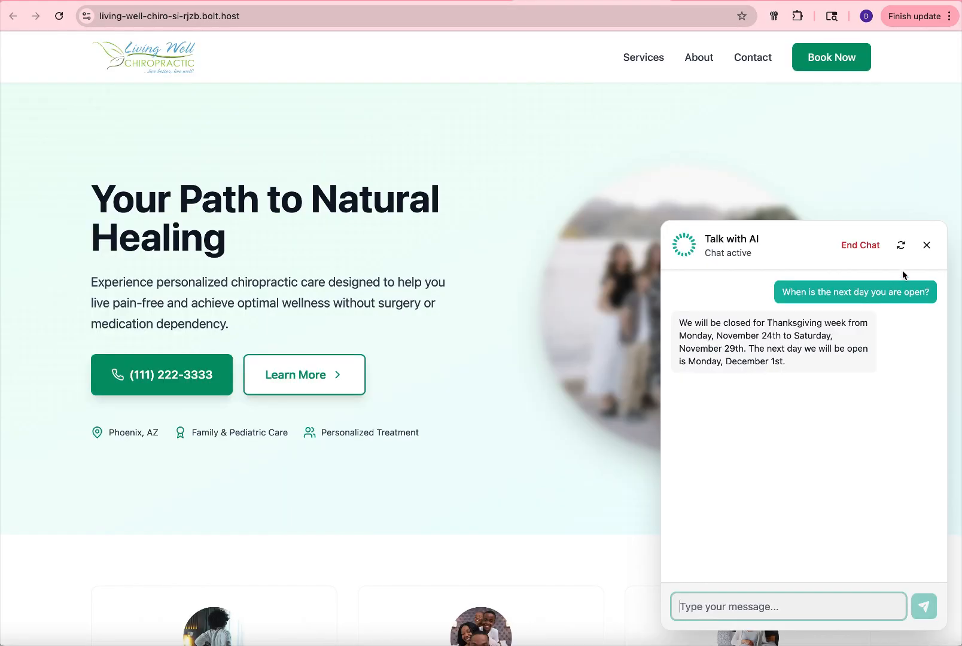
{"action": "left_click", "coordinate": [926, 242]}
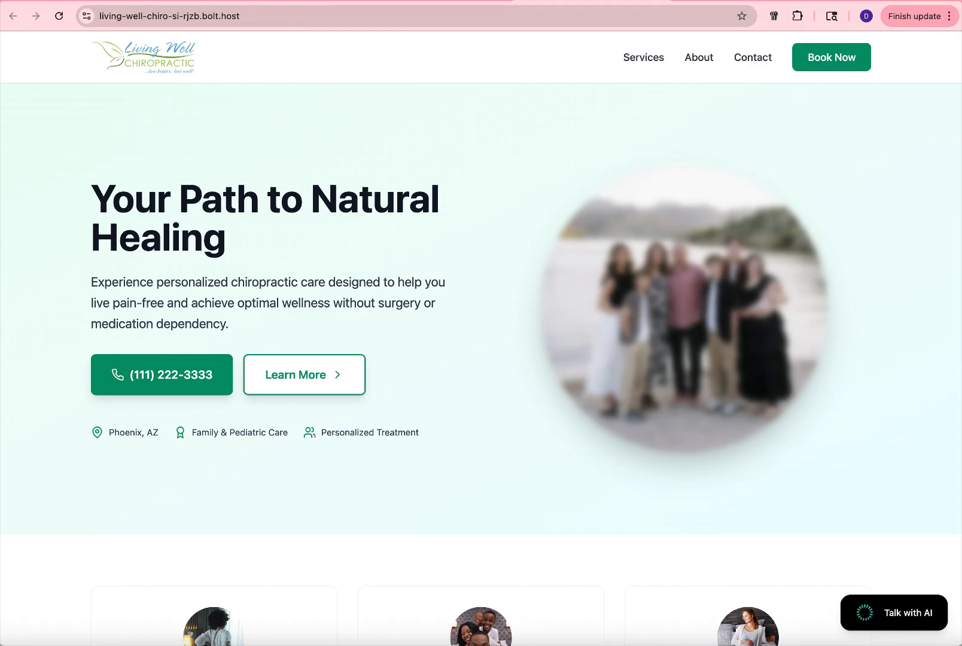
Return to the Vapi dashboard and open the customization page for the Emma assistant's widget
{"action": "left_click", "coordinate": [144, 2]}
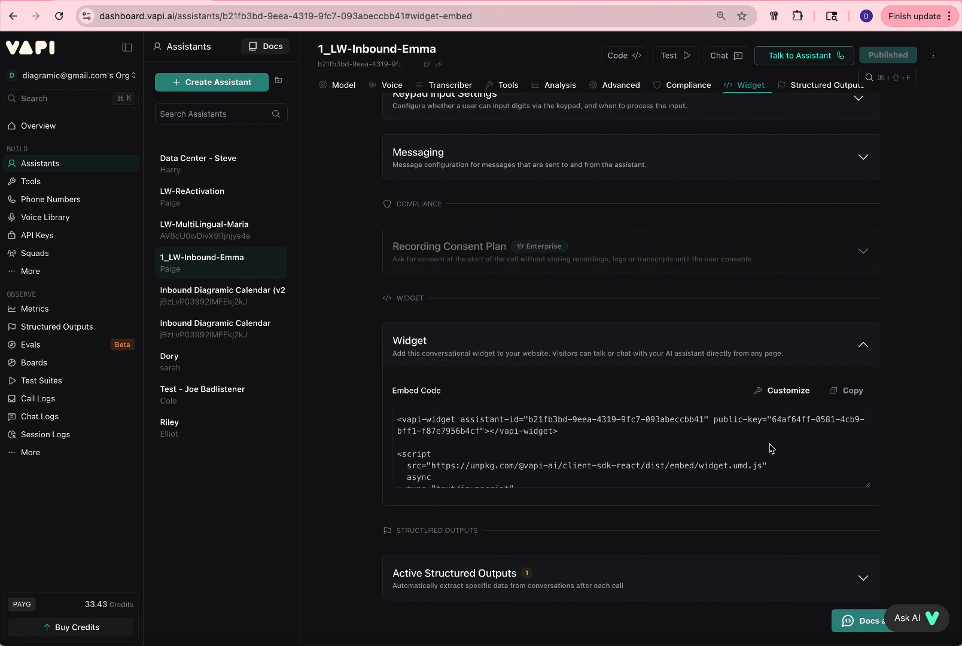
{"action": "scroll", "coordinate": [770, 445], "scroll_direction": "down", "scroll_amount": 3}
{"action": "scroll", "coordinate": [771, 449], "scroll_direction": "up", "scroll_amount": 3}
{"action": "left_click", "coordinate": [779, 390]}
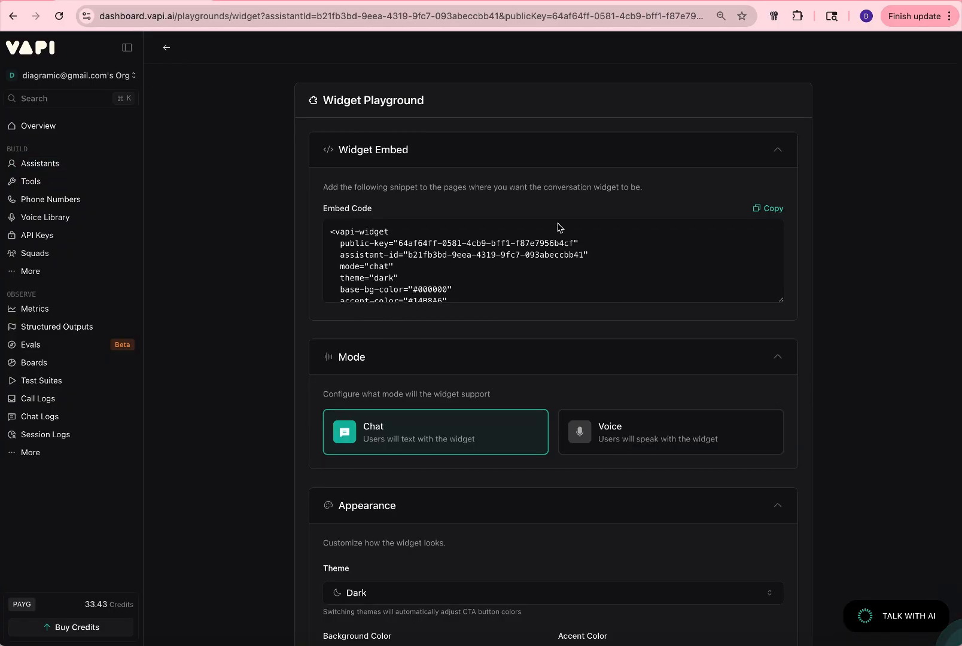
Set the widget's appearance theme to Light
{"action": "scroll", "coordinate": [565, 263], "scroll_direction": "down", "scroll_amount": 5}
{"action": "scroll", "coordinate": [569, 272], "scroll_direction": "up", "scroll_amount": 5}
{"action": "scroll", "coordinate": [569, 268], "scroll_direction": "down", "scroll_amount": 2}
{"action": "scroll", "coordinate": [568, 269], "scroll_direction": "up", "scroll_amount": 2}
{"action": "scroll", "coordinate": [659, 382], "scroll_direction": "down", "scroll_amount": 3}
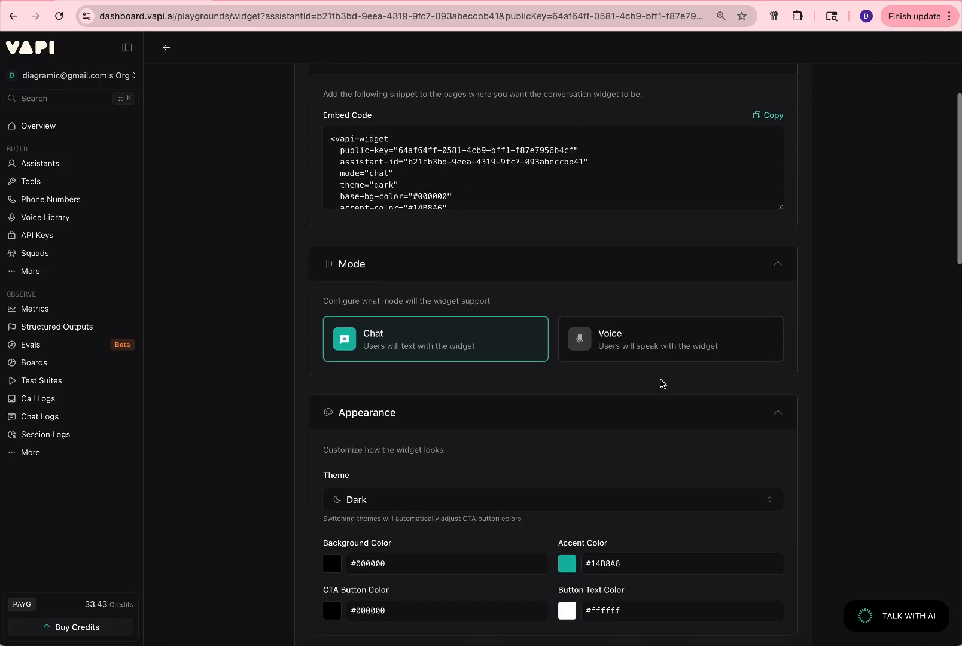
{"action": "scroll", "coordinate": [660, 382], "scroll_direction": "down", "scroll_amount": 5}
{"action": "left_click", "coordinate": [580, 326]}
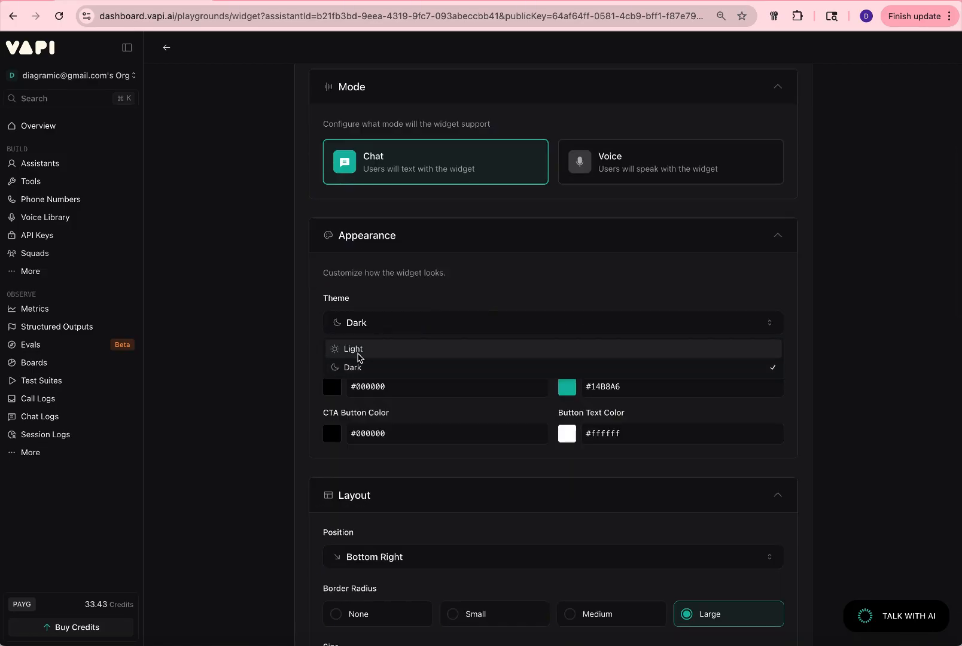
{"action": "left_click", "coordinate": [357, 349]}
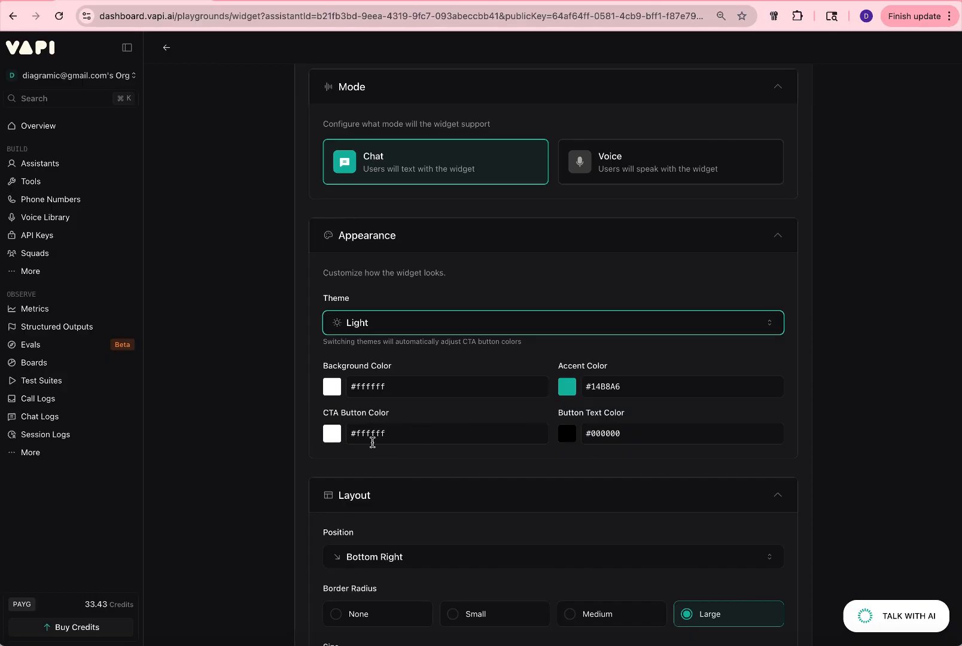
Enlarge the embed code area in the Widget Playground and copy the customized widget code
{"action": "scroll", "coordinate": [448, 500], "scroll_direction": "down", "scroll_amount": 4}
{"action": "scroll", "coordinate": [449, 500], "scroll_direction": "down", "scroll_amount": 1}
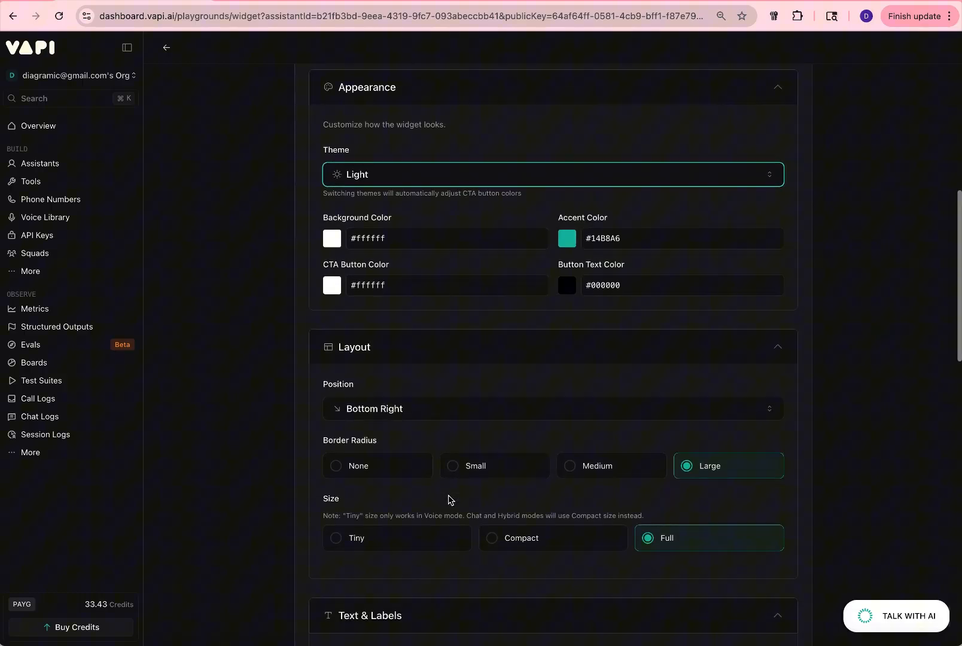
{"action": "scroll", "coordinate": [450, 500], "scroll_direction": "down", "scroll_amount": 3}
{"action": "scroll", "coordinate": [449, 500], "scroll_direction": "up", "scroll_amount": 7}
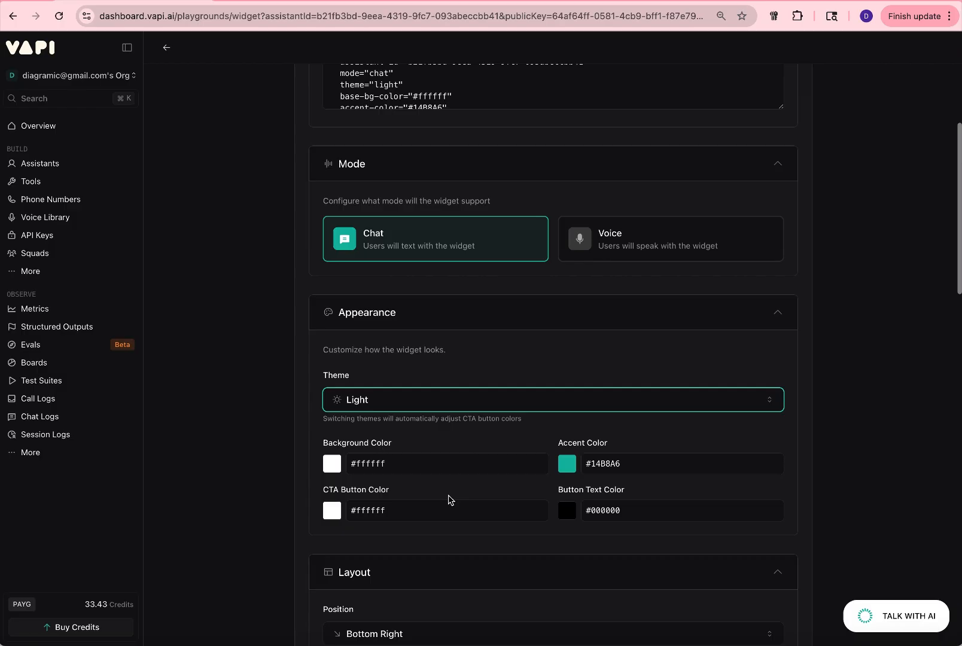
{"action": "scroll", "coordinate": [673, 444], "scroll_direction": "up", "scroll_amount": 4}
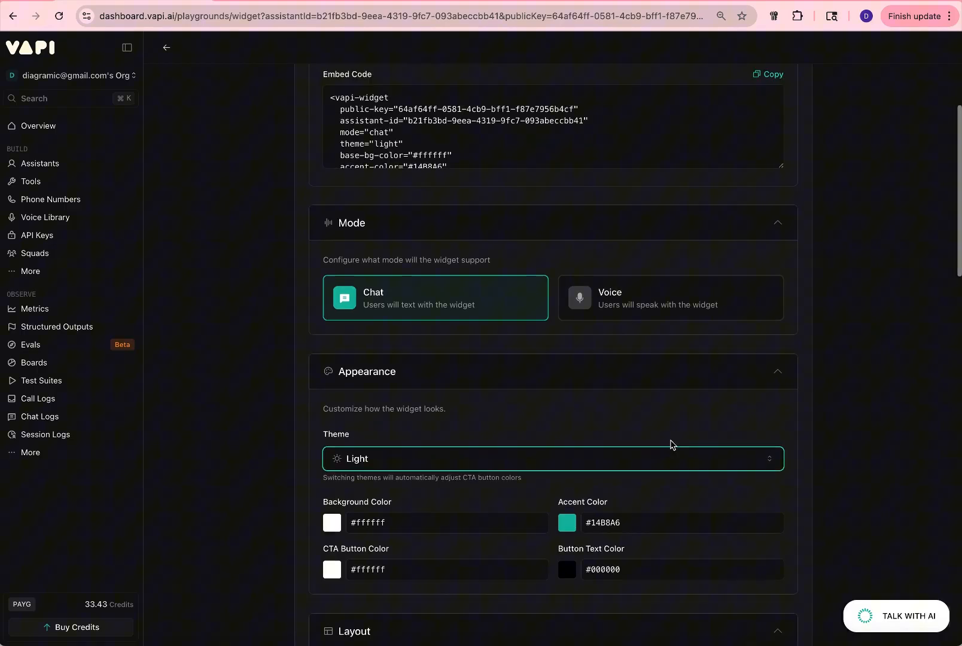
{"action": "scroll", "coordinate": [713, 415], "scroll_direction": "down", "scroll_amount": 3}
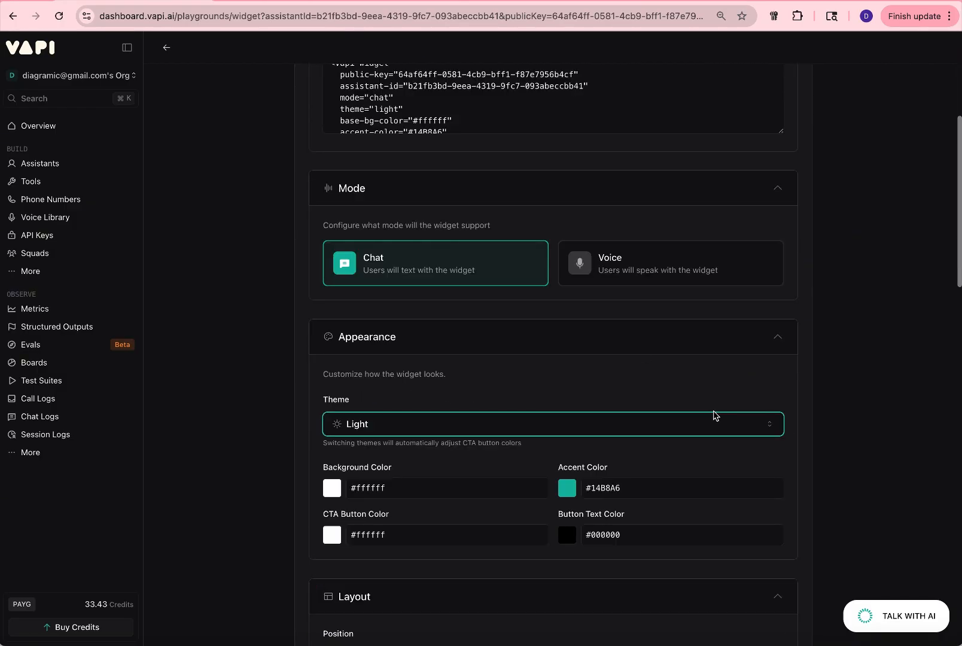
{"action": "scroll", "coordinate": [713, 414], "scroll_direction": "up", "scroll_amount": 3}
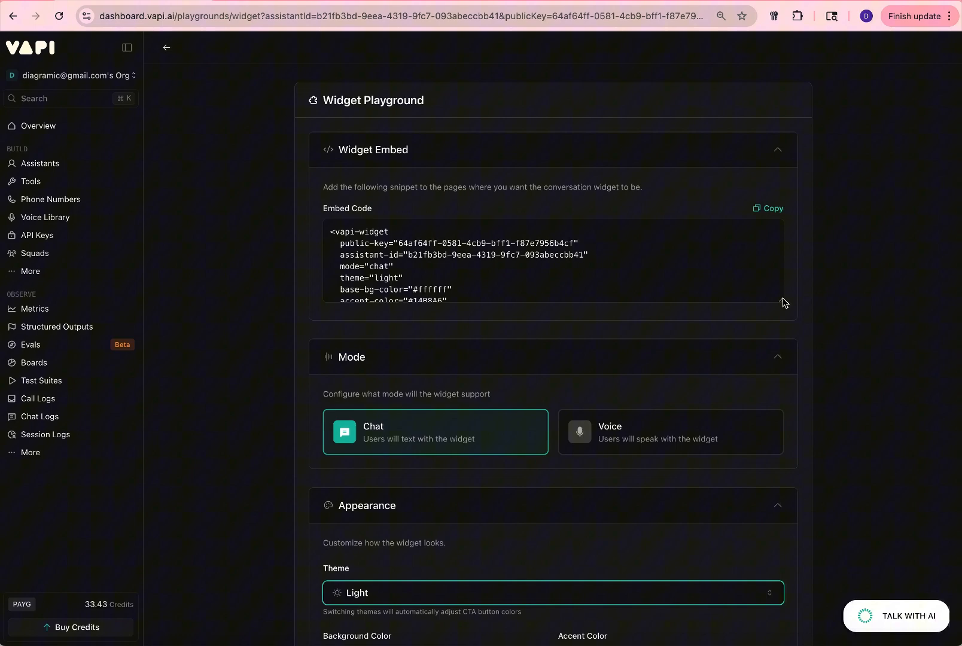
{"action": "left_click_drag", "start_coordinate": [783, 302], "coordinate": [808, 458]}
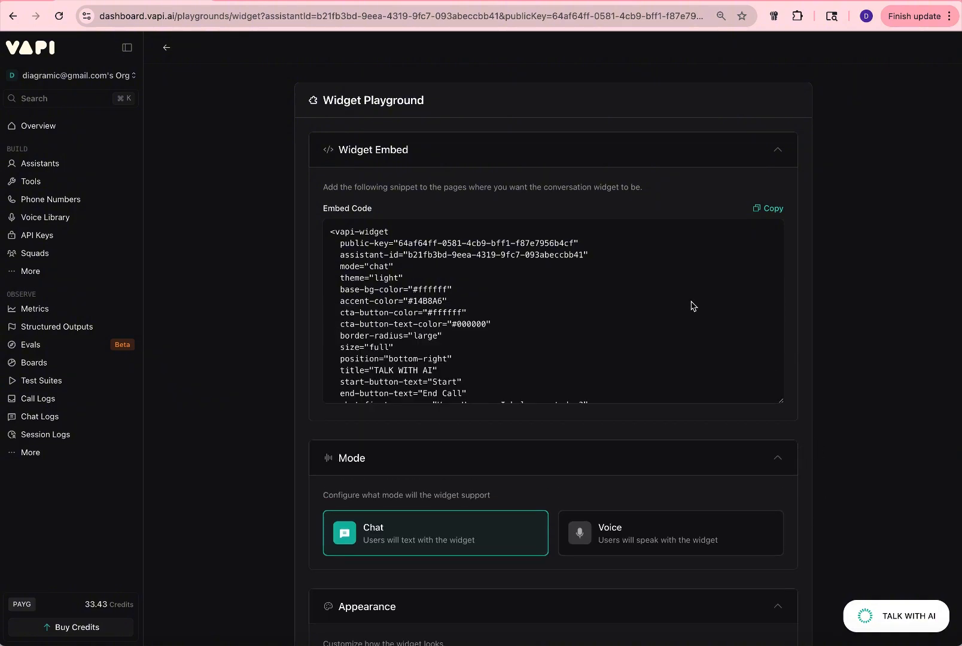
{"action": "scroll", "coordinate": [692, 305], "scroll_direction": "down", "scroll_amount": 3}
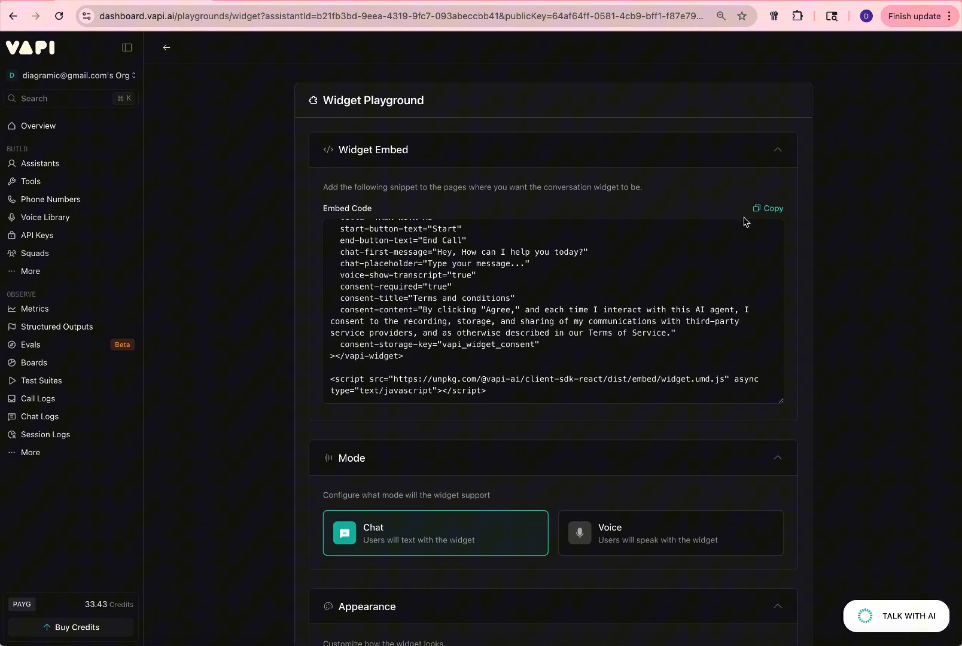
{"action": "left_click", "coordinate": [769, 212]}
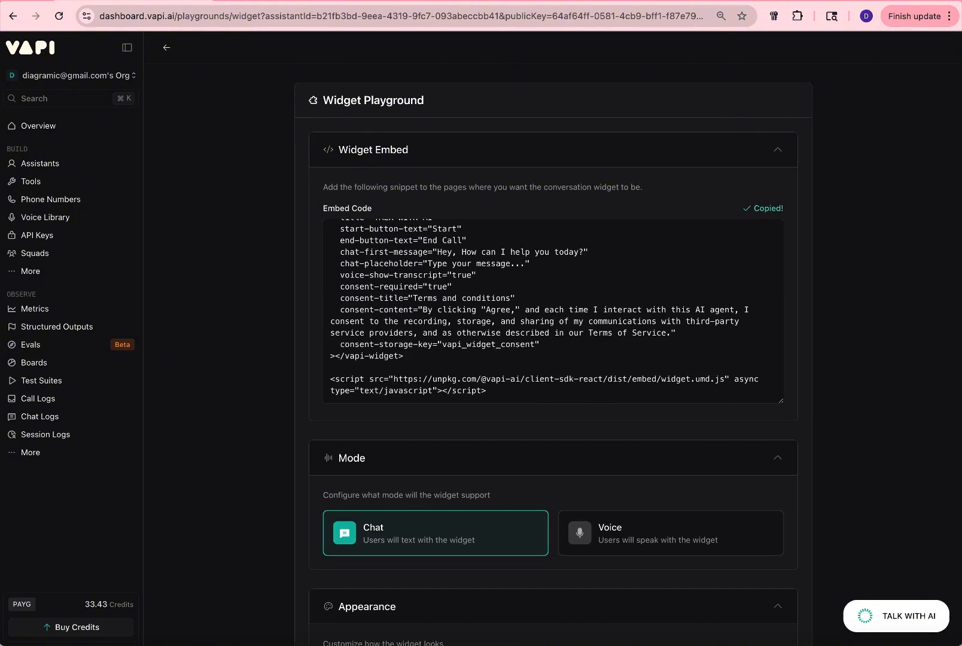
Switch to Bolt, replace the existing vapi-widget and script code in index.html with the copied customized embed code, and save the file
{"action": "left_click", "coordinate": [437, 1]}
{"action": "left_click", "coordinate": [320, 47]}
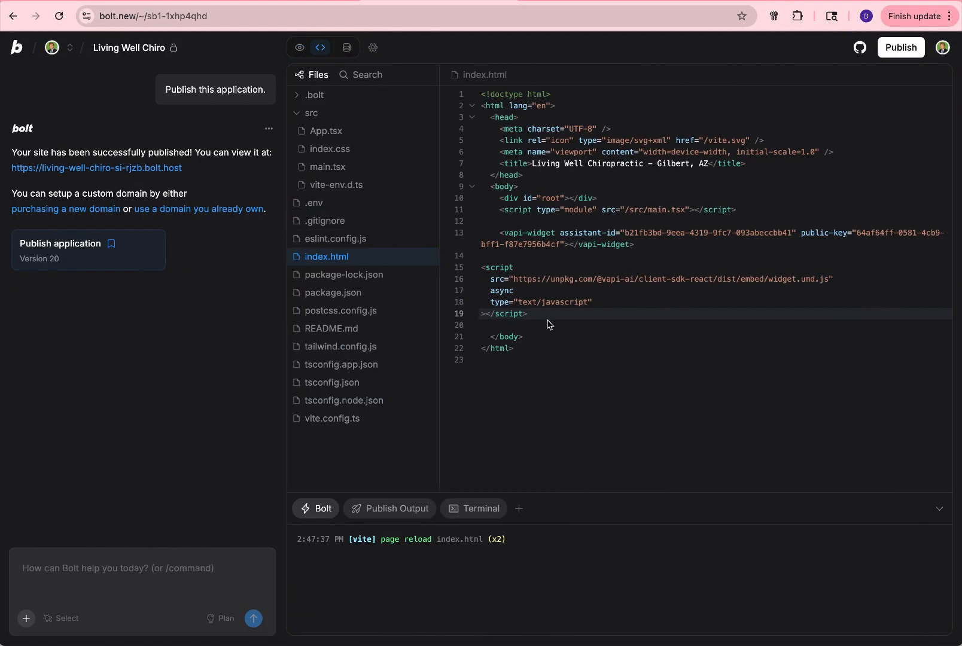
{"action": "left_click_drag", "start_coordinate": [549, 324], "coordinate": [458, 279]}
{"action": "left_click", "coordinate": [555, 328]}
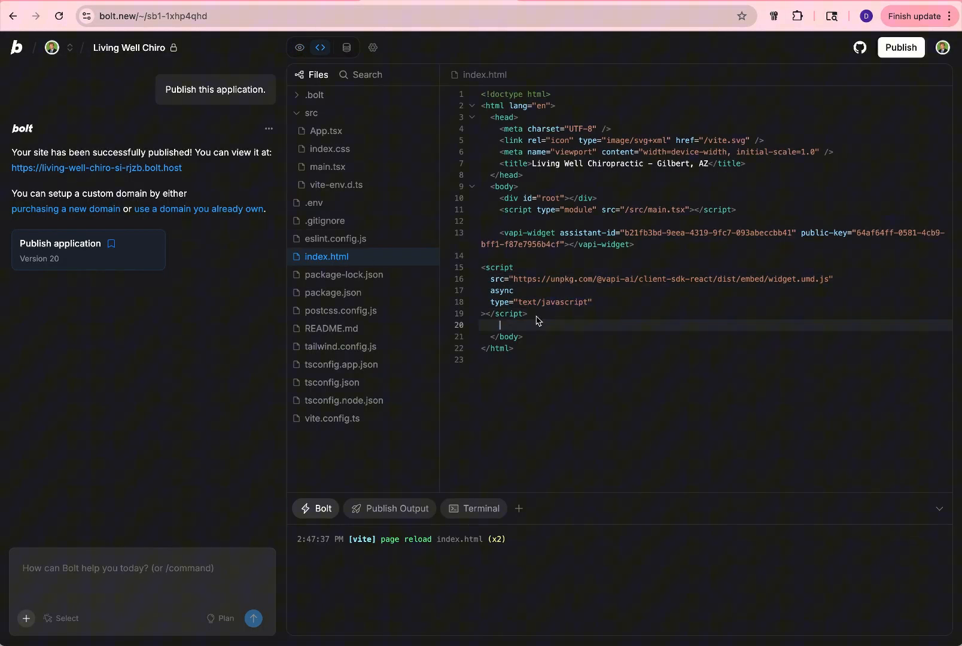
{"action": "left_click_drag", "start_coordinate": [537, 318], "coordinate": [457, 230]}
{"action": "key", "text": "BackSpace"}
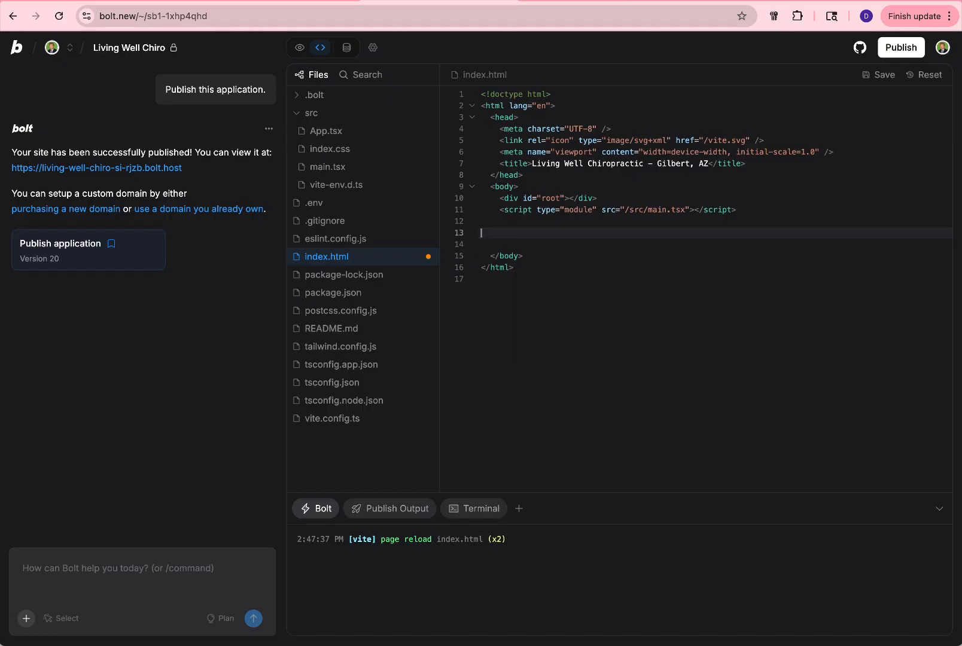
{"action": "key", "text": "super+v"}
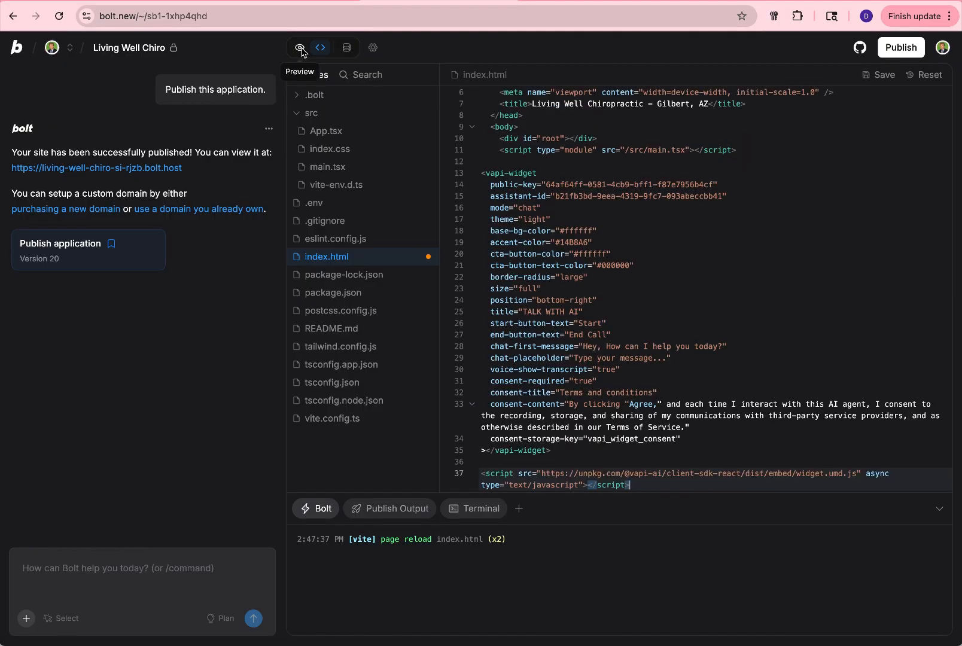
{"action": "left_click", "coordinate": [879, 75]}
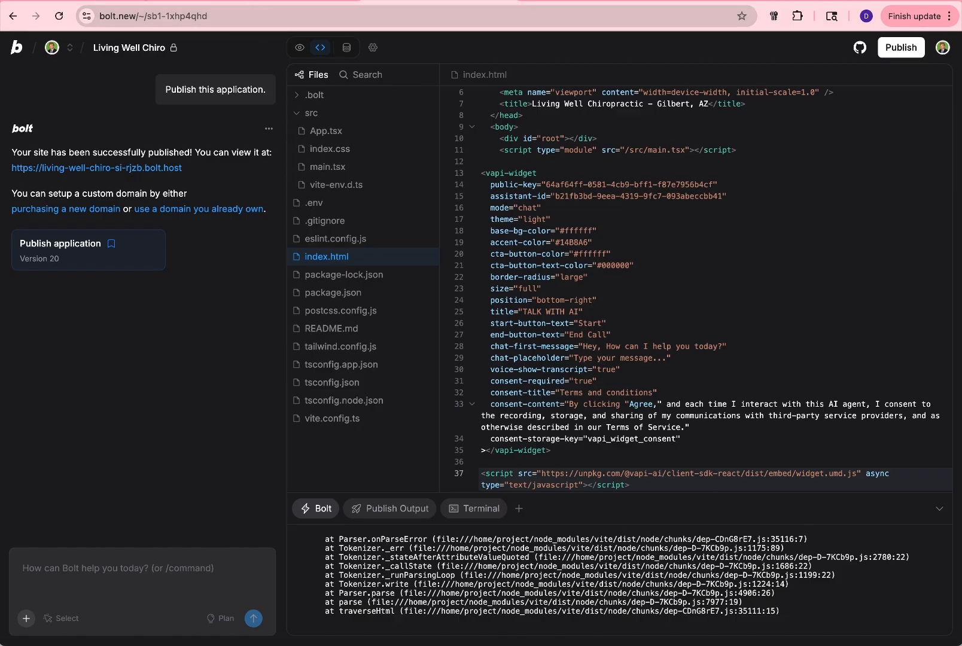
Return to Vapi's Widget Playground and change the double quotes around Agree in the Consent Content to single quotes, giving 'Agree',
{"action": "left_click", "coordinate": [288, 2]}
{"action": "scroll", "coordinate": [516, 304], "scroll_direction": "up", "scroll_amount": 1}
{"action": "scroll", "coordinate": [516, 304], "scroll_direction": "down", "scroll_amount": 1}
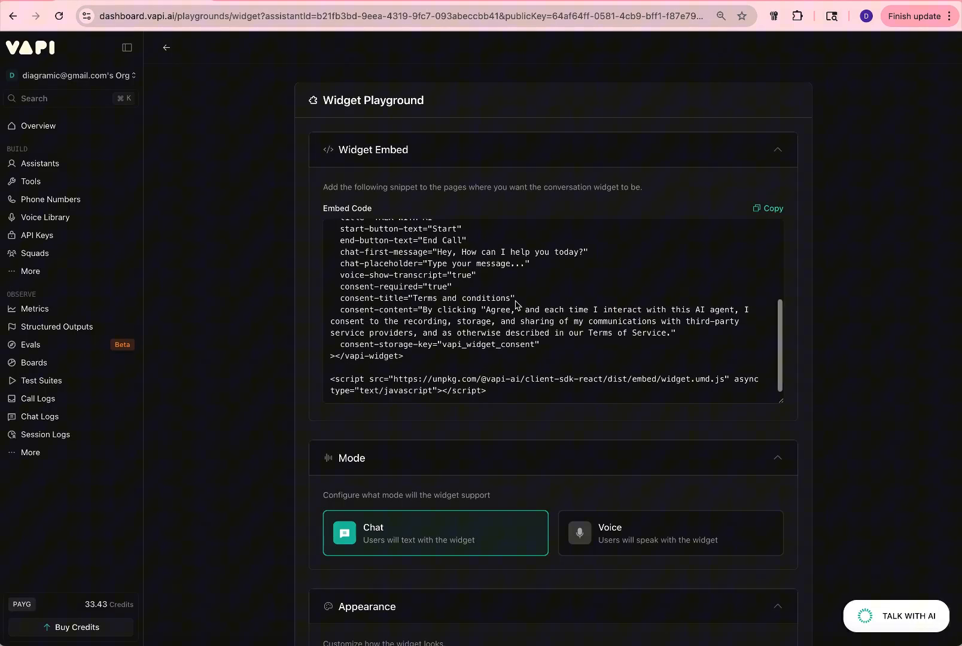
{"action": "scroll", "coordinate": [480, 374], "scroll_direction": "down", "scroll_amount": 5}
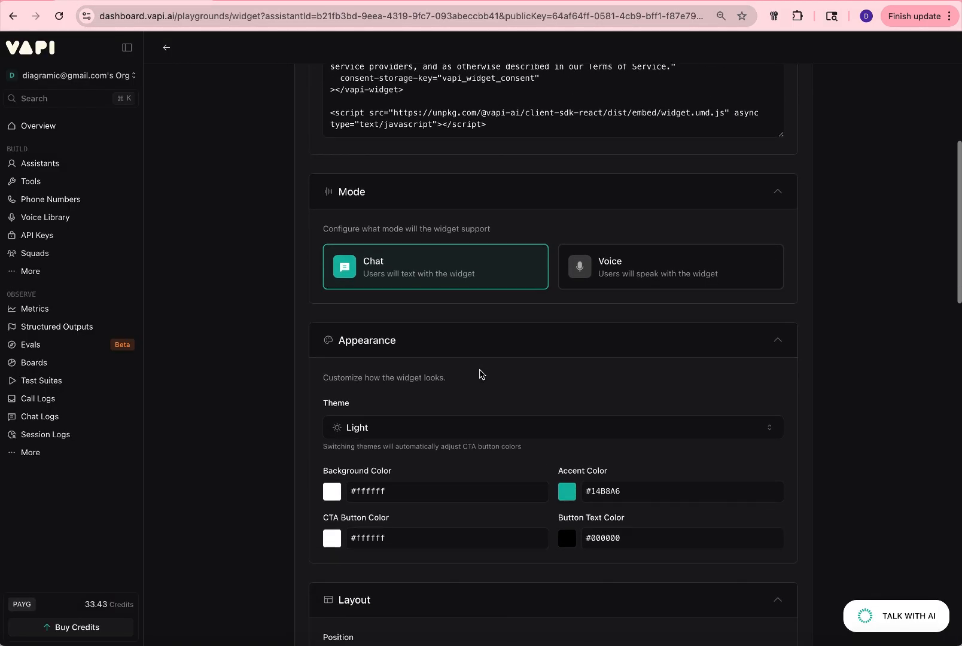
{"action": "scroll", "coordinate": [481, 374], "scroll_direction": "down", "scroll_amount": 15}
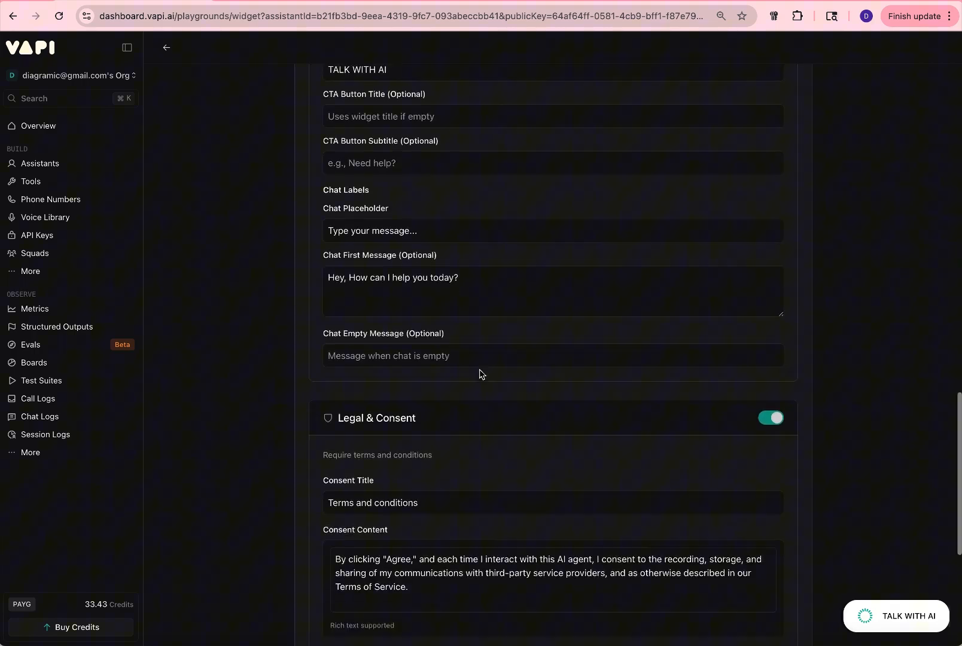
{"action": "scroll", "coordinate": [481, 374], "scroll_direction": "down", "scroll_amount": 4}
{"action": "left_click", "coordinate": [399, 363]}
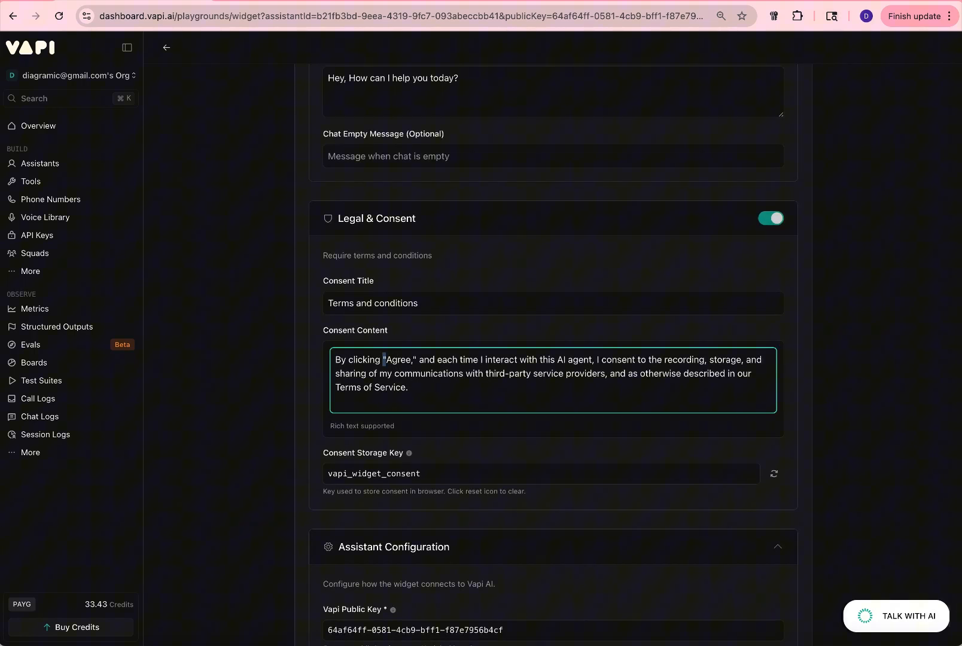
{"action": "key", "text": "BackSpace"}
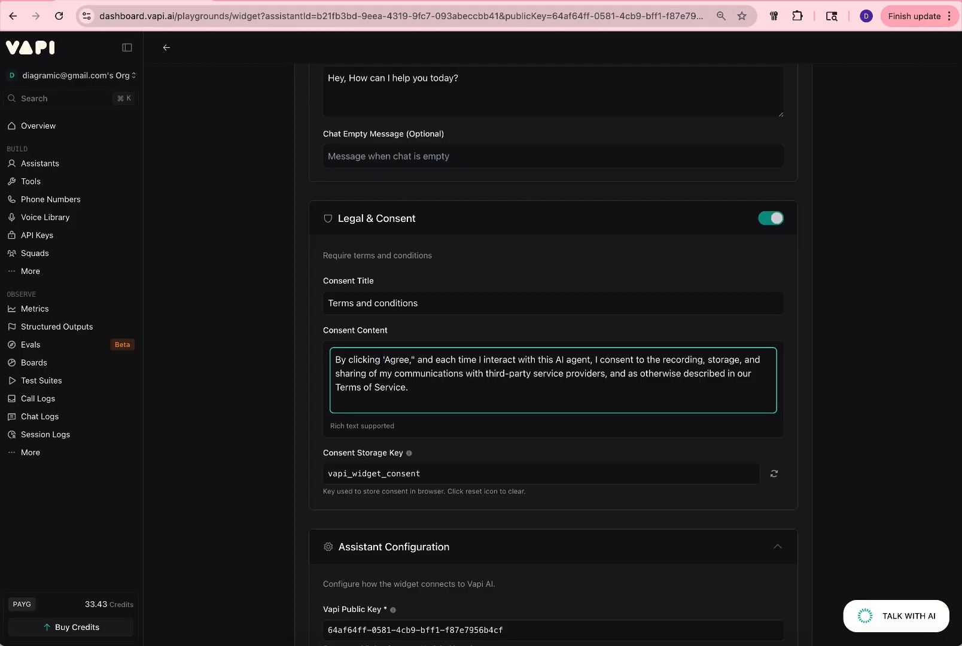
{"action": "type", "text": "'"}
{"action": "key", "text": "Right"}
{"action": "key", "text": "Right"}
{"action": "key", "text": "BackSpace"}
{"action": "left_click_drag", "start_coordinate": [413, 390], "coordinate": [331, 361]}
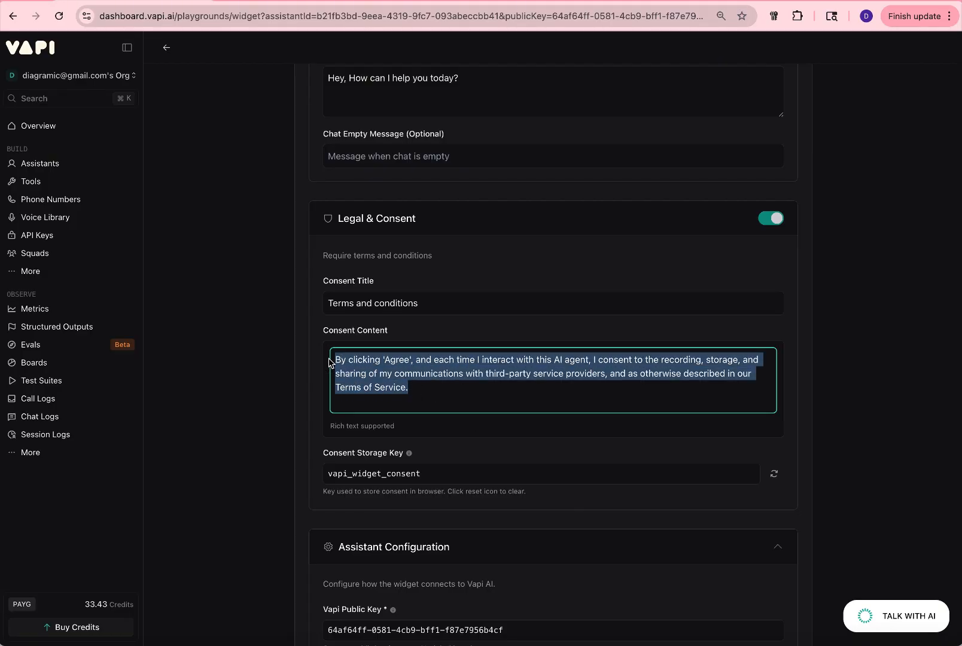
{"action": "left_click", "coordinate": [420, 374]}
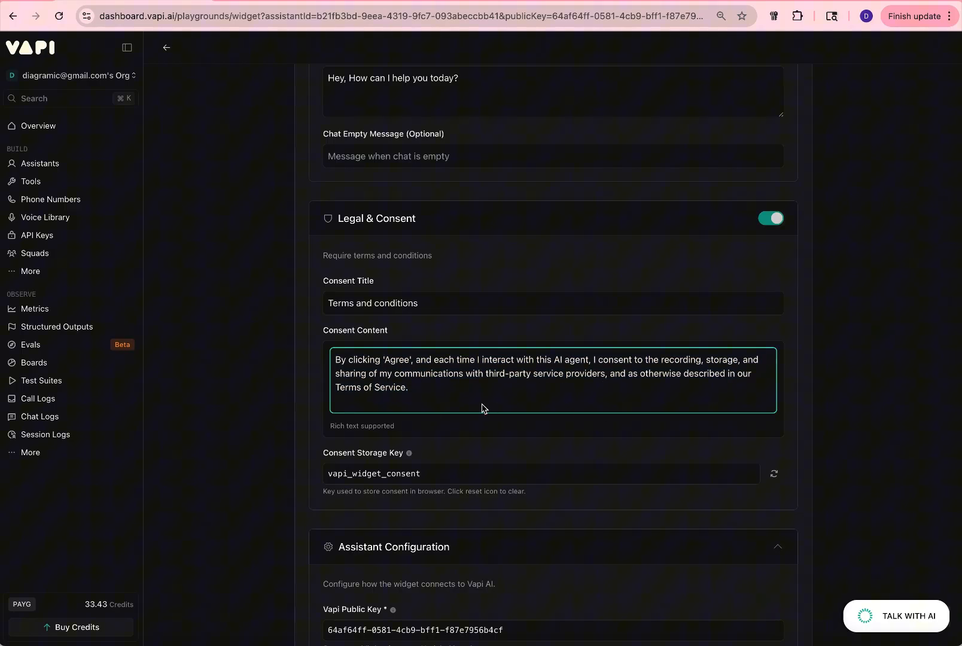
Copy the updated embed code and put it into Bolt's index.html in place of the previously pasted widget code
{"action": "scroll", "coordinate": [388, 366], "scroll_direction": "up", "scroll_amount": 5}
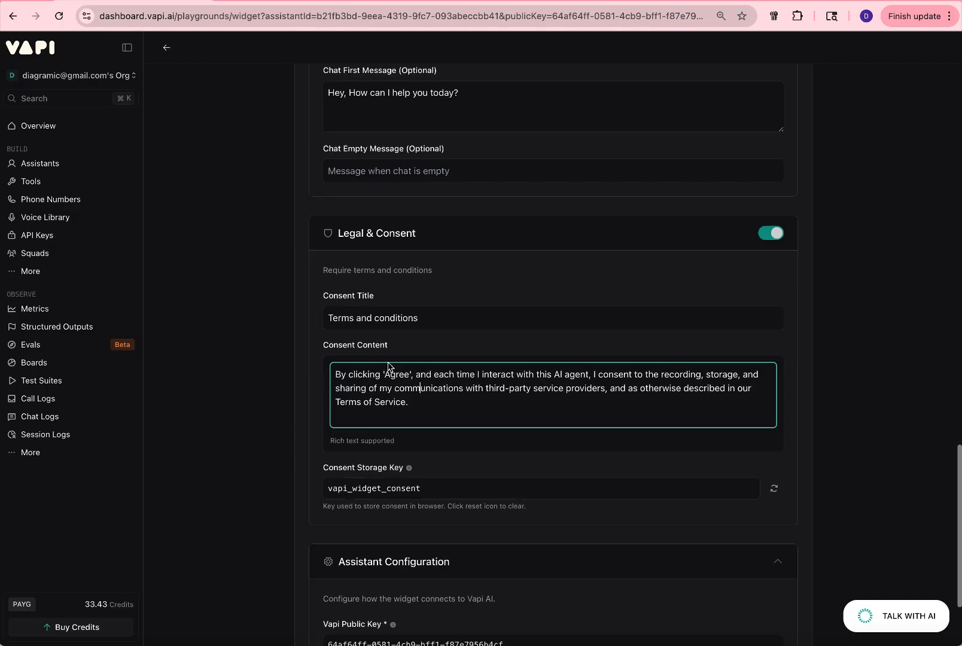
{"action": "scroll", "coordinate": [388, 366], "scroll_direction": "up", "scroll_amount": 15}
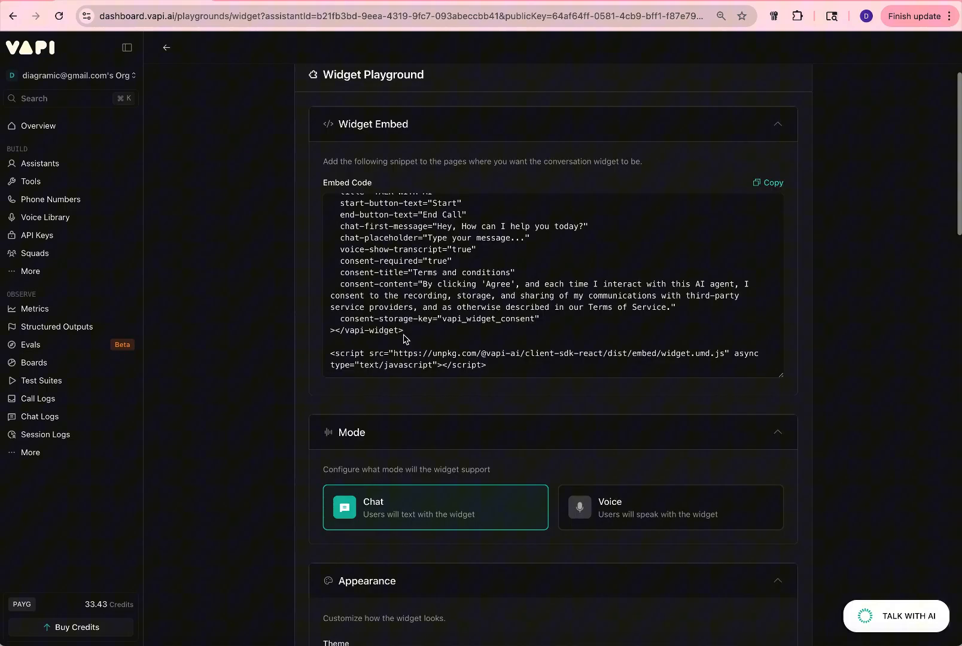
{"action": "left_click", "coordinate": [773, 210]}
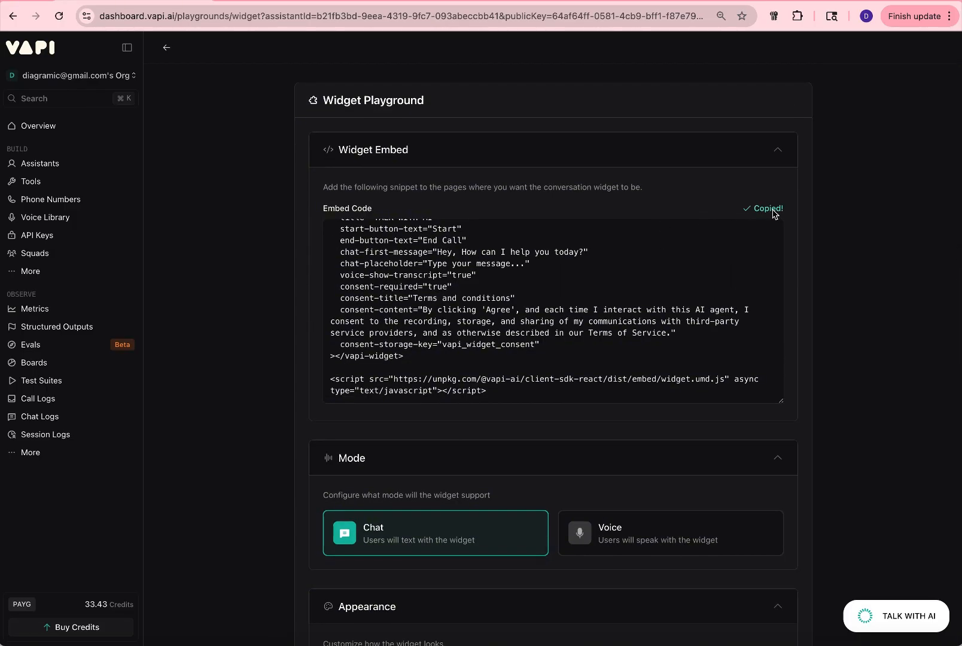
{"action": "left_click", "coordinate": [439, 1]}
{"action": "left_click", "coordinate": [793, 347]}
{"action": "key", "text": "super+z"}
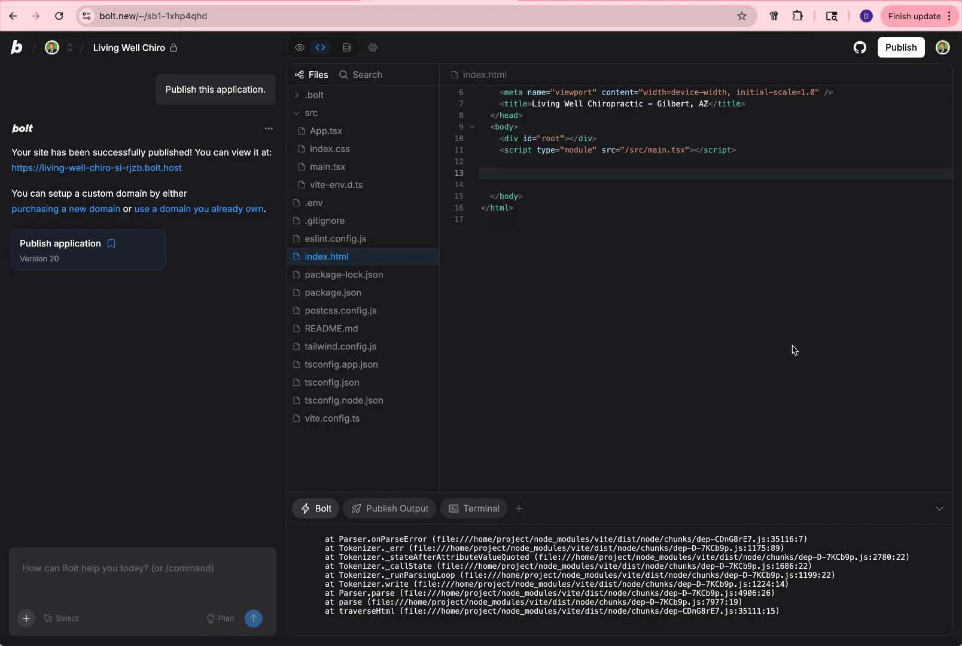
{"action": "key", "text": "super+v"}
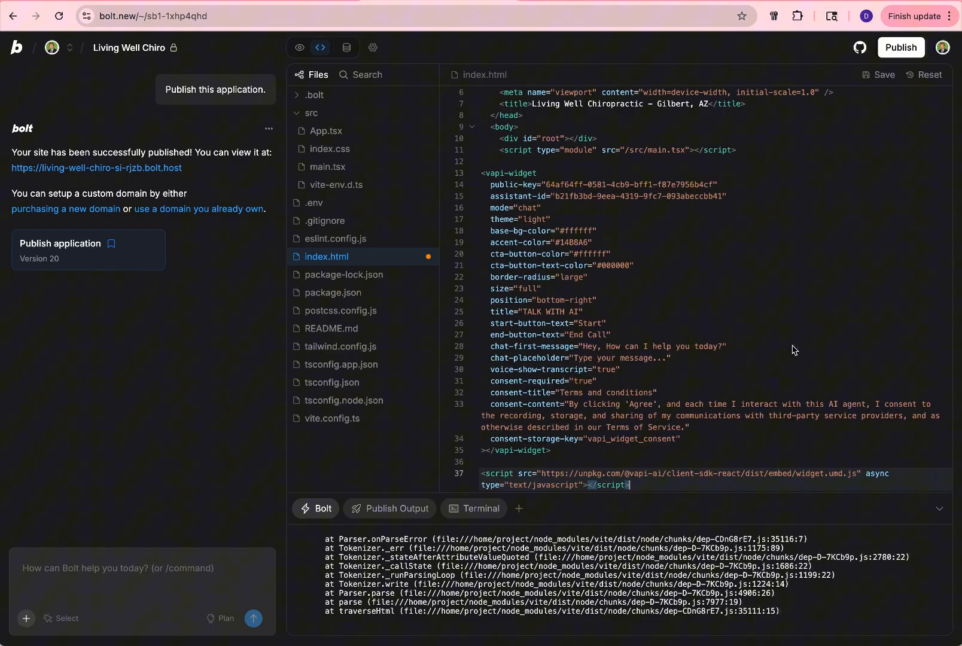
Preview the site in Bolt, open the TALK WITH AI widget, and send the message "Hi"
{"action": "left_click", "coordinate": [300, 47]}
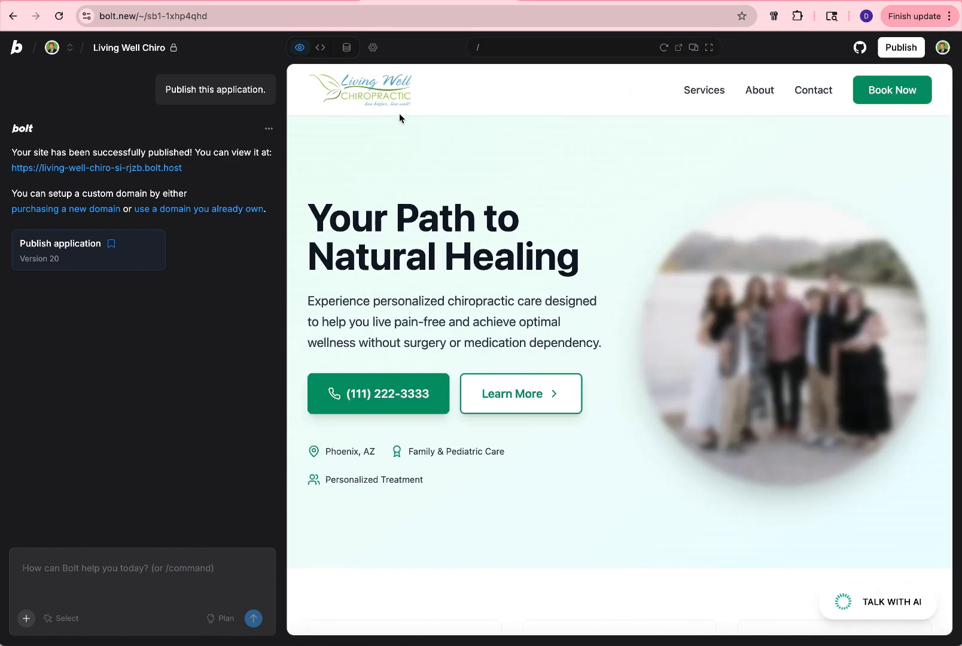
{"action": "left_click", "coordinate": [843, 600]}
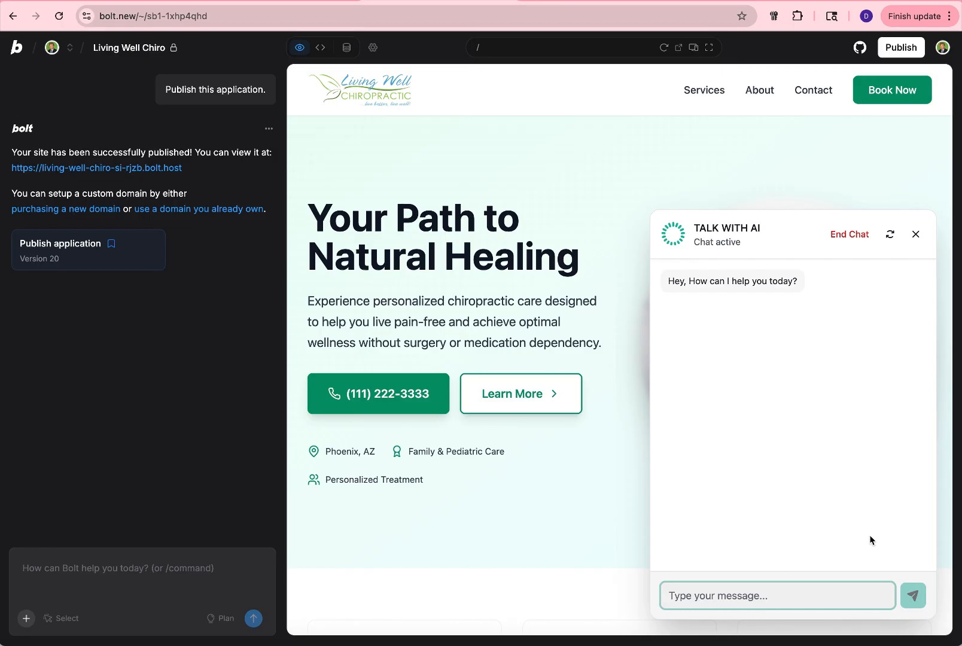
{"action": "left_click", "coordinate": [915, 234]}
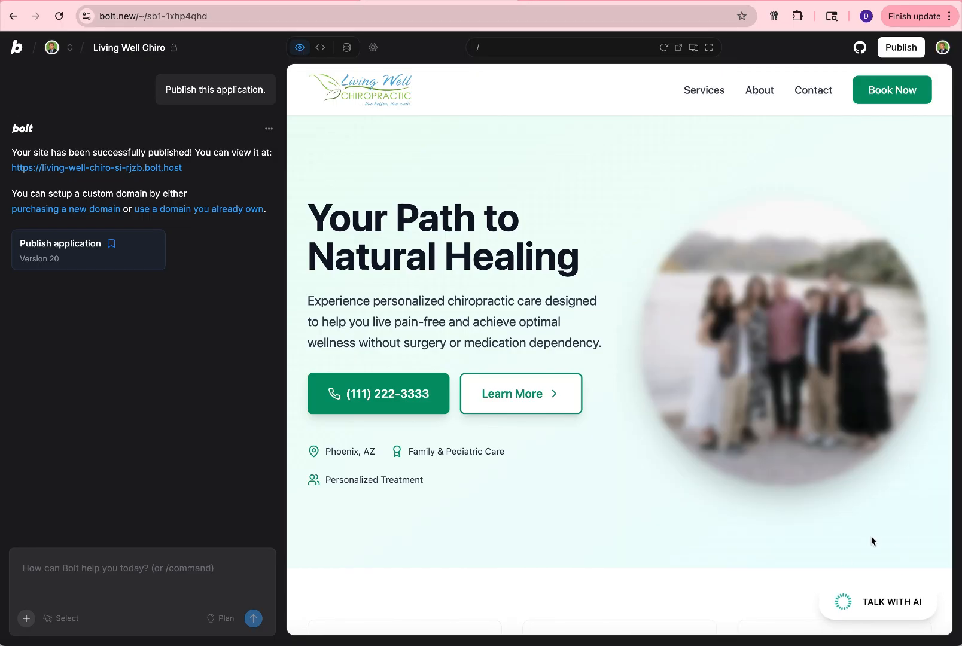
{"action": "left_click", "coordinate": [873, 605]}
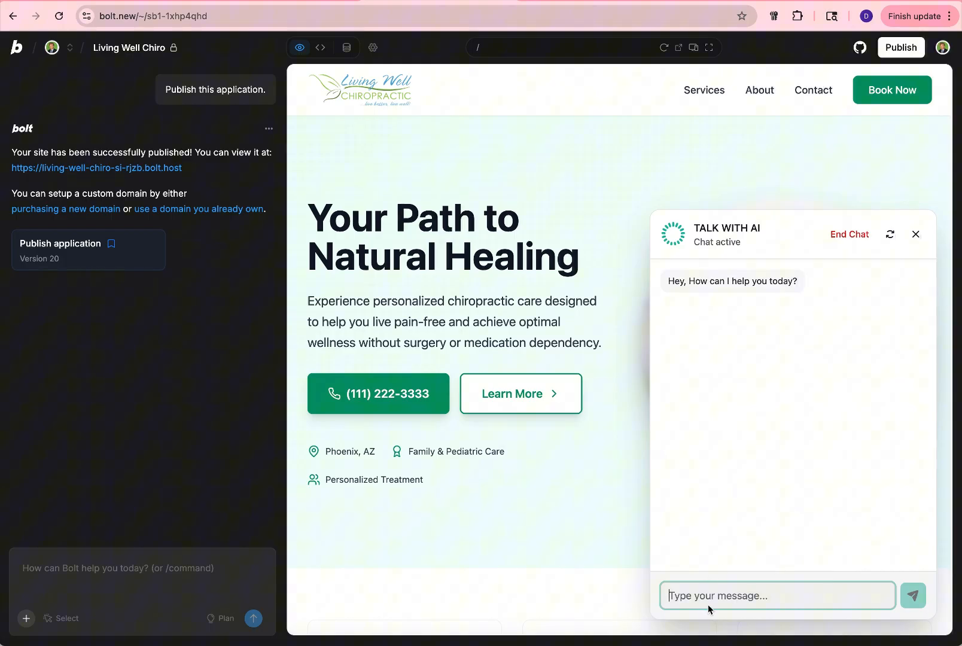
{"action": "type", "text": "Hi"}
{"action": "key", "text": "Return"}
Ask the chat assistant whether the practice is open on Xmas Day
{"action": "type", "text": "A"}
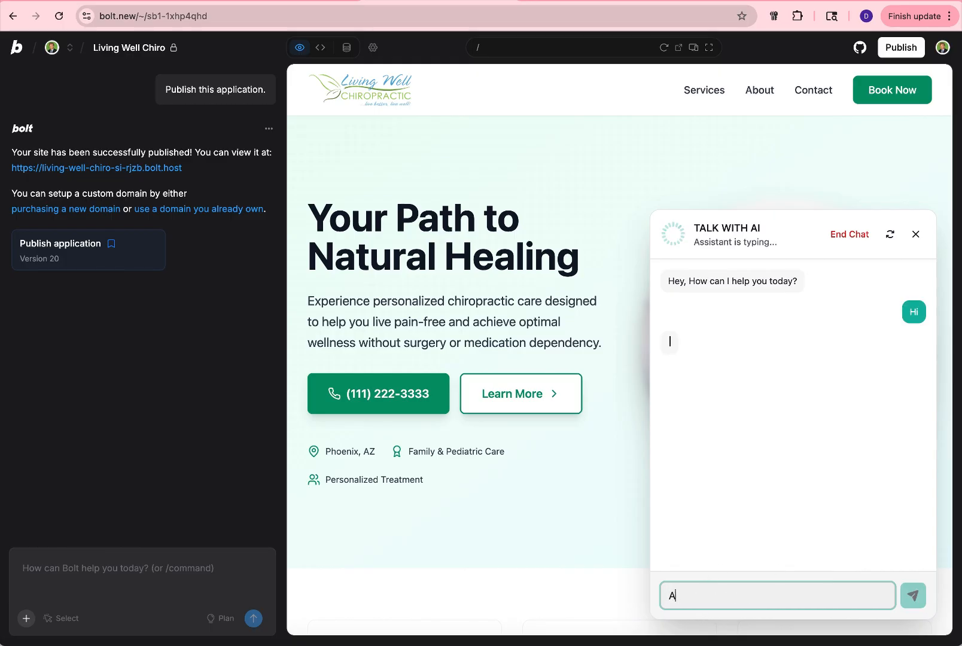
{"action": "type", "text": "r eyou open on"}
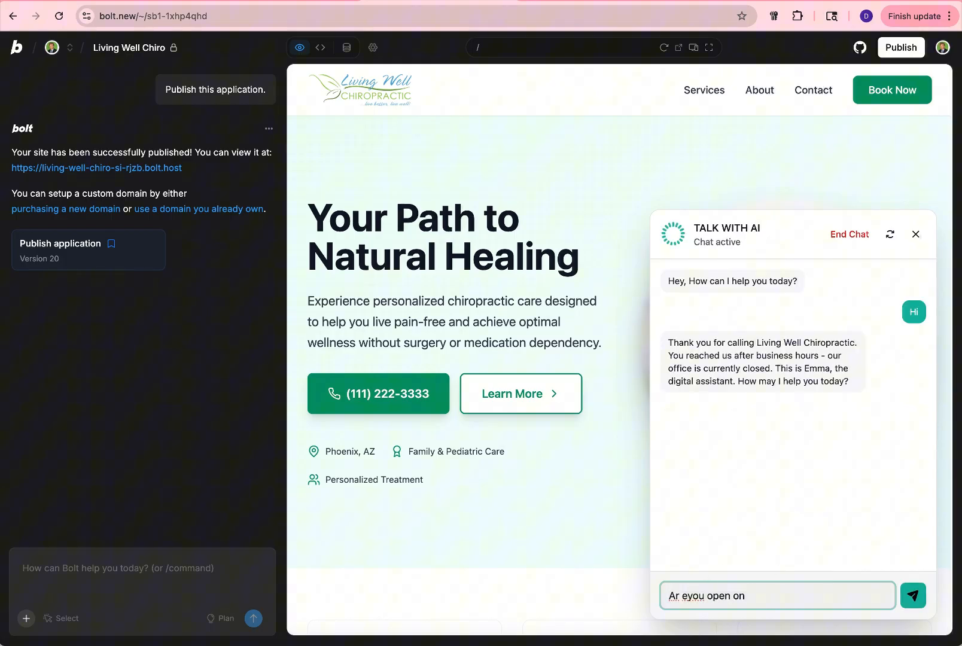
{"action": "type", "text": " Xmas Day"}
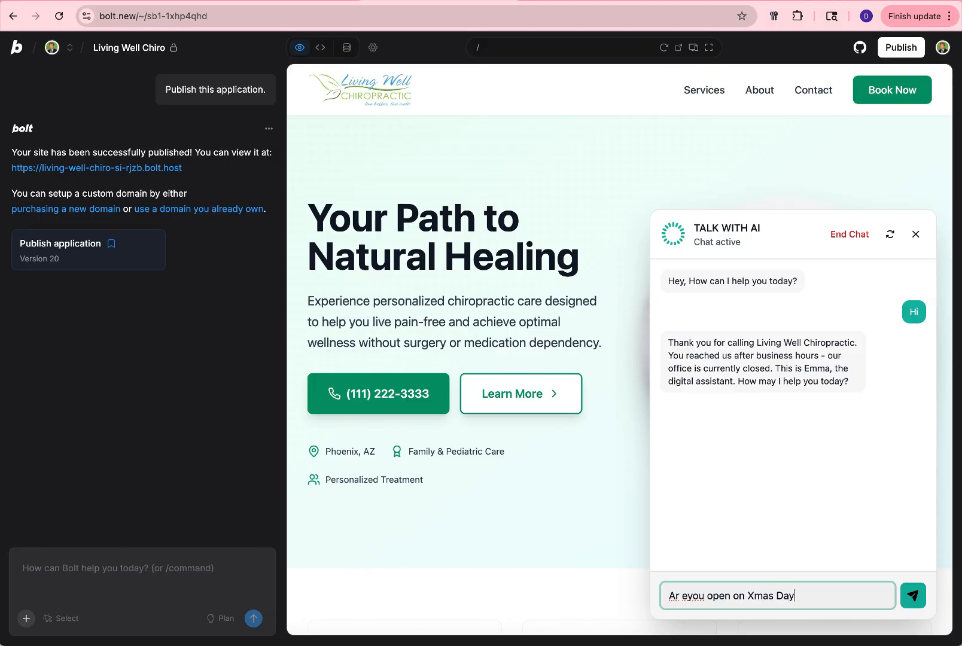
{"action": "type", "text": "?"}
{"action": "key", "text": "Return"}
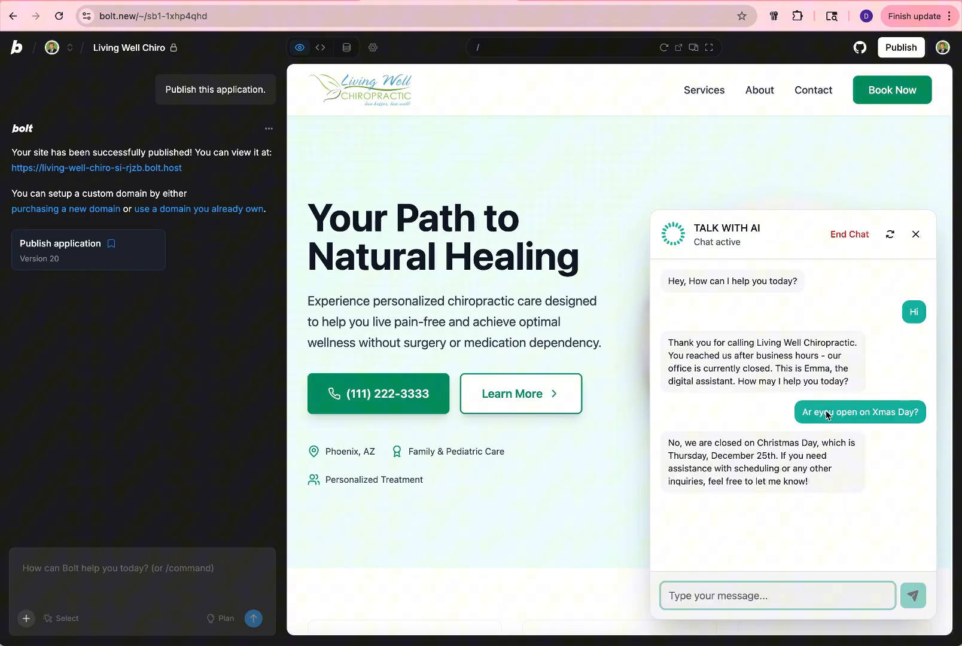
{"action": "scroll", "coordinate": [824, 464], "scroll_direction": "down", "scroll_amount": 1}
{"action": "scroll", "coordinate": [824, 464], "scroll_direction": "down", "scroll_amount": 1}
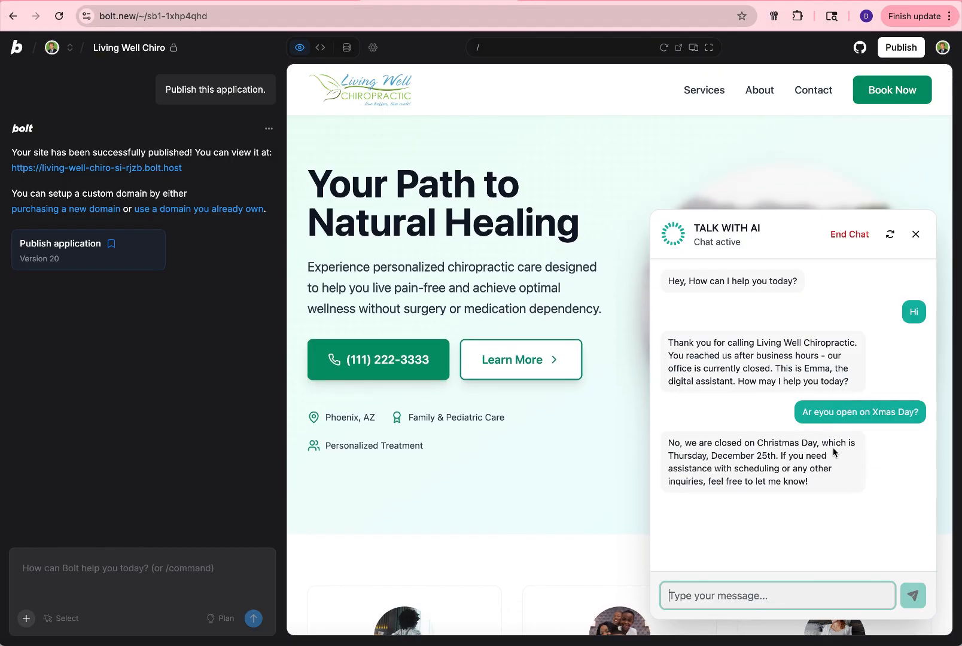
Return to Vapi's Widget Playground, set the widget mode to Voice, and copy the entire embed code
{"action": "left_click", "coordinate": [106, 0]}
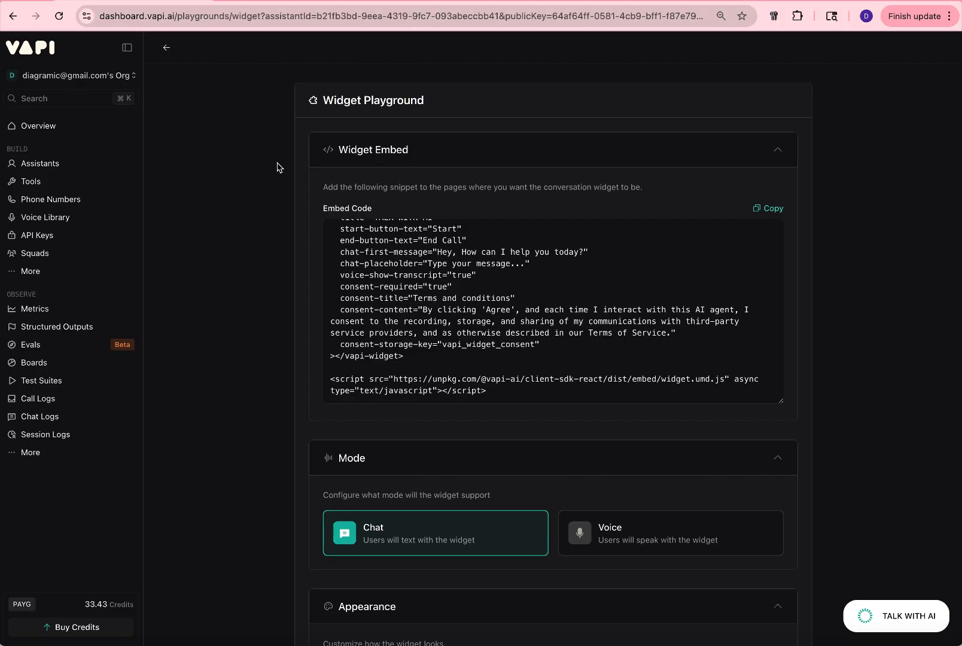
{"action": "scroll", "coordinate": [560, 394], "scroll_direction": "down", "scroll_amount": 1}
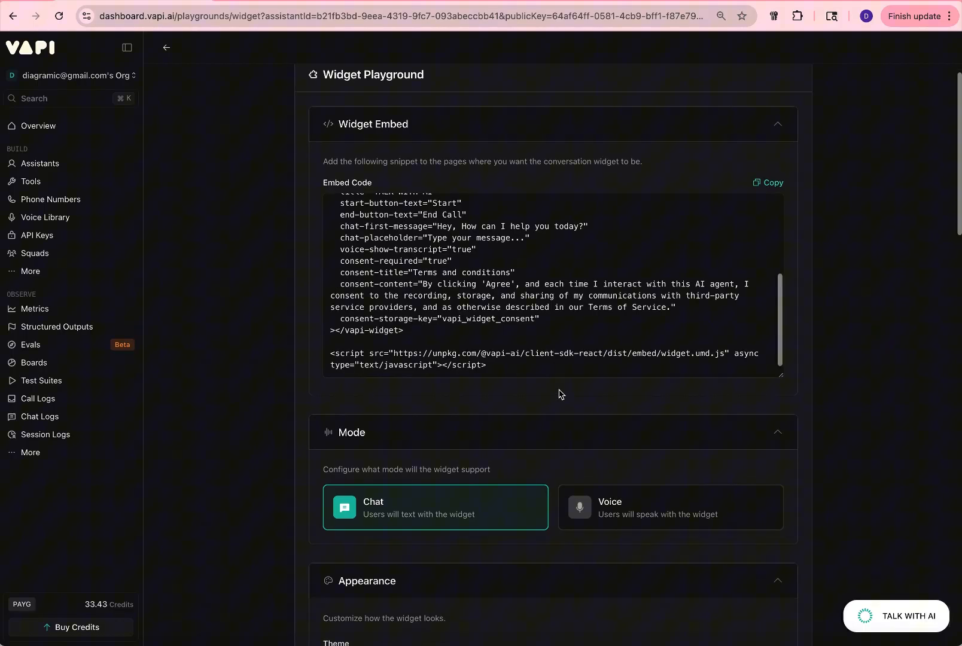
{"action": "scroll", "coordinate": [560, 394], "scroll_direction": "down", "scroll_amount": 5}
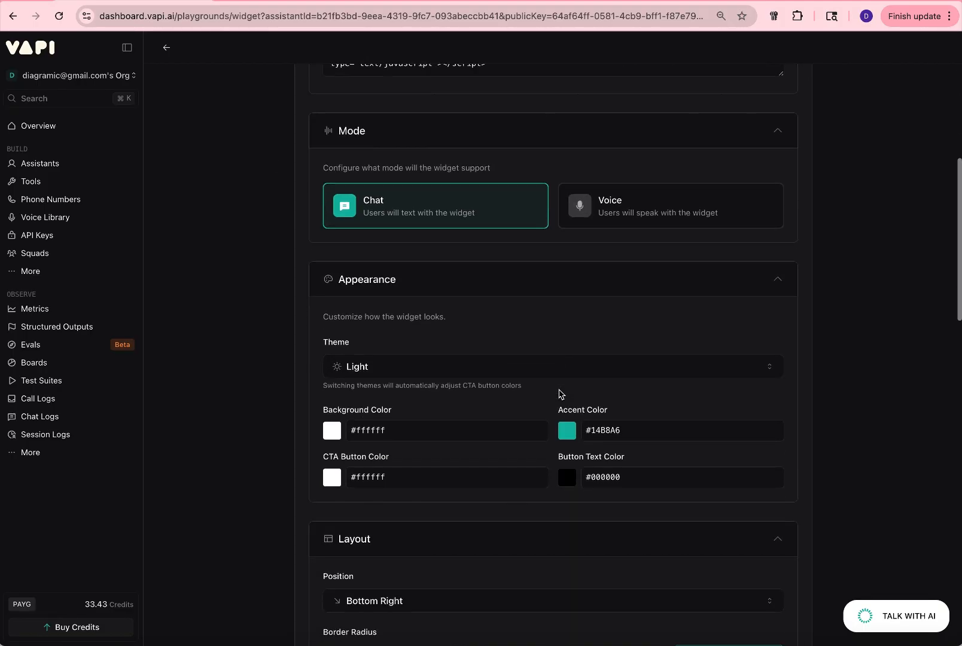
{"action": "scroll", "coordinate": [560, 393], "scroll_direction": "up", "scroll_amount": 5}
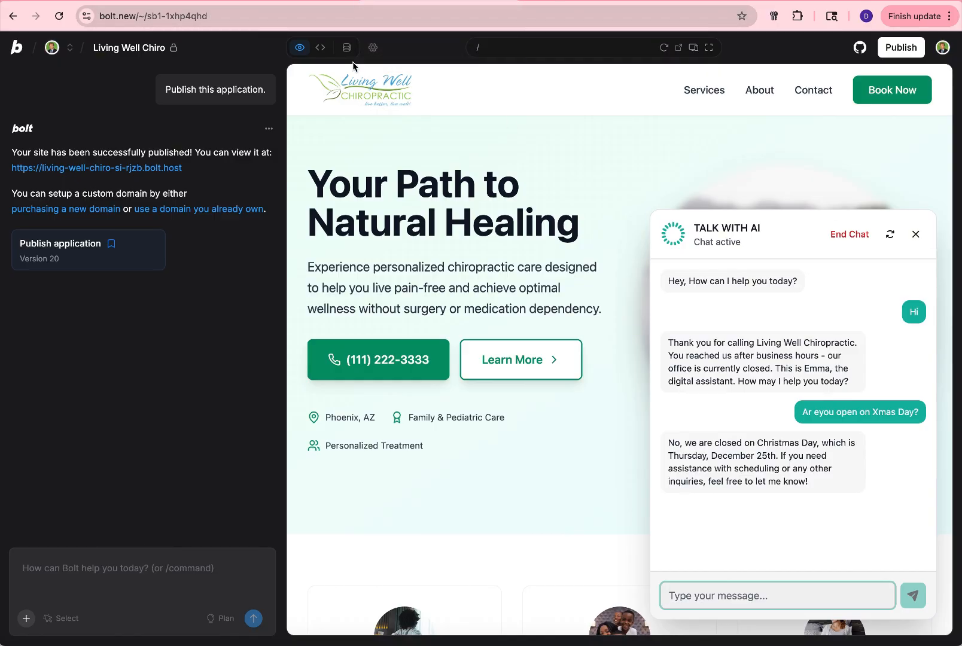
{"action": "left_click", "coordinate": [179, 1]}
{"action": "scroll", "coordinate": [589, 241], "scroll_direction": "up", "scroll_amount": 5}
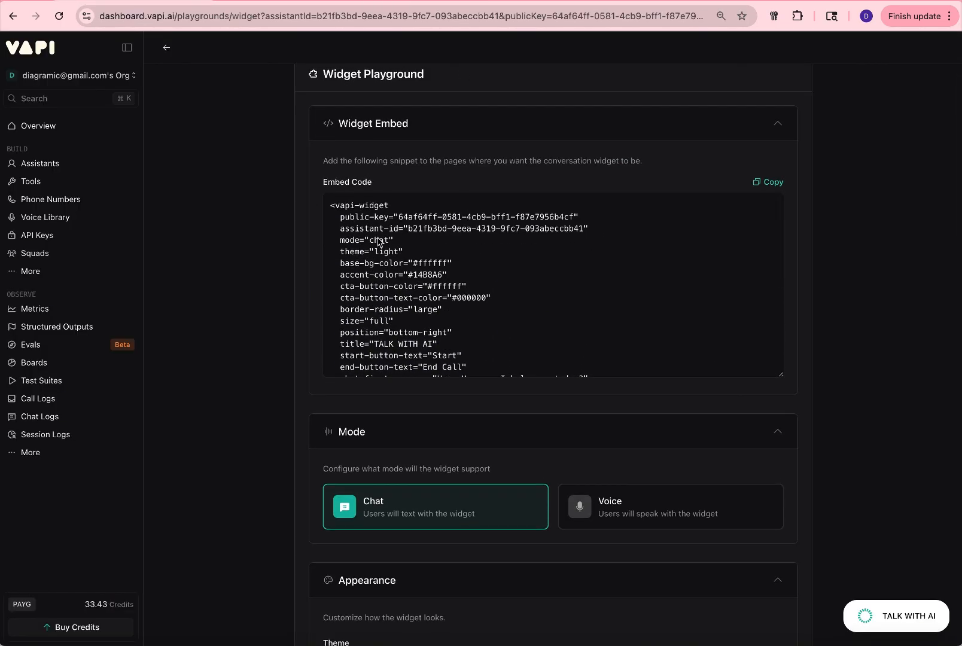
{"action": "left_click", "coordinate": [639, 514]}
{"action": "double_click", "coordinate": [381, 241]}
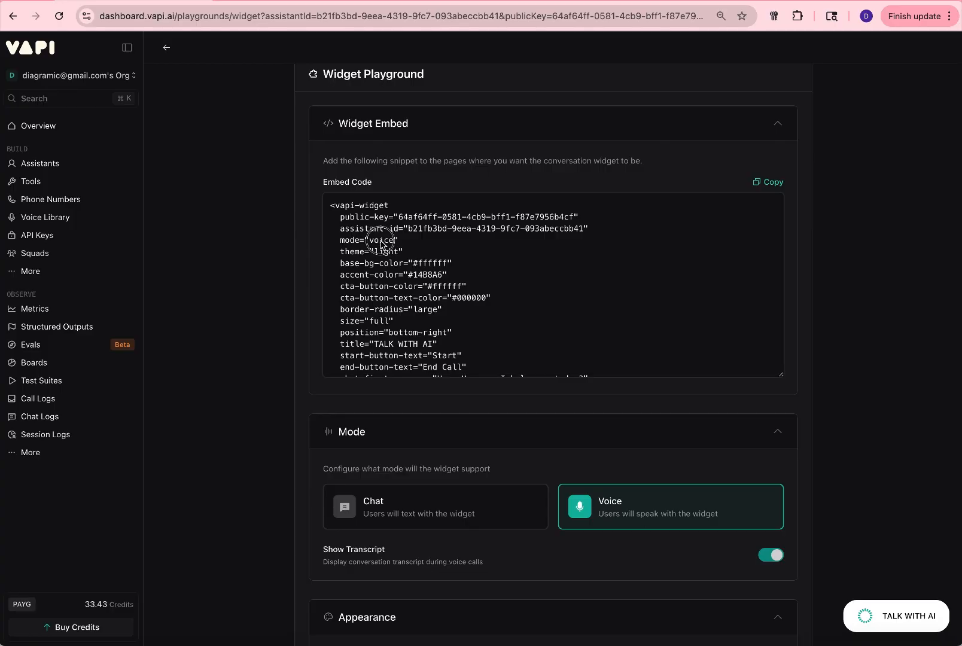
{"action": "key", "text": "super+a"}
{"action": "key", "text": "super+c"}
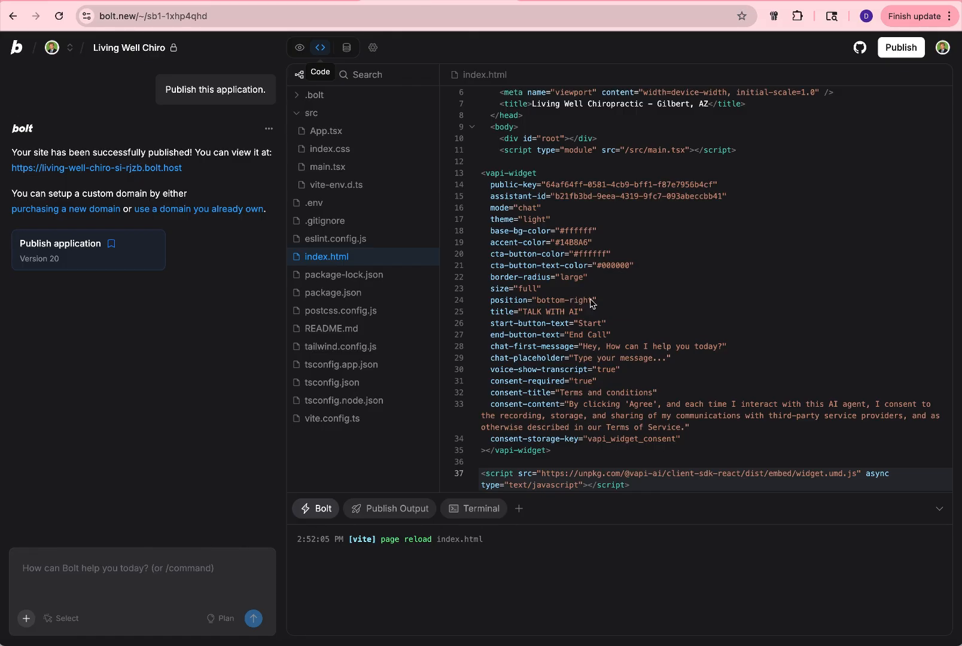
Replace the chat-mode widget code in Bolt's index.html with the copied voice-mode embed code
{"action": "left_click", "coordinate": [688, 308]}
{"action": "key", "text": "super+z"}
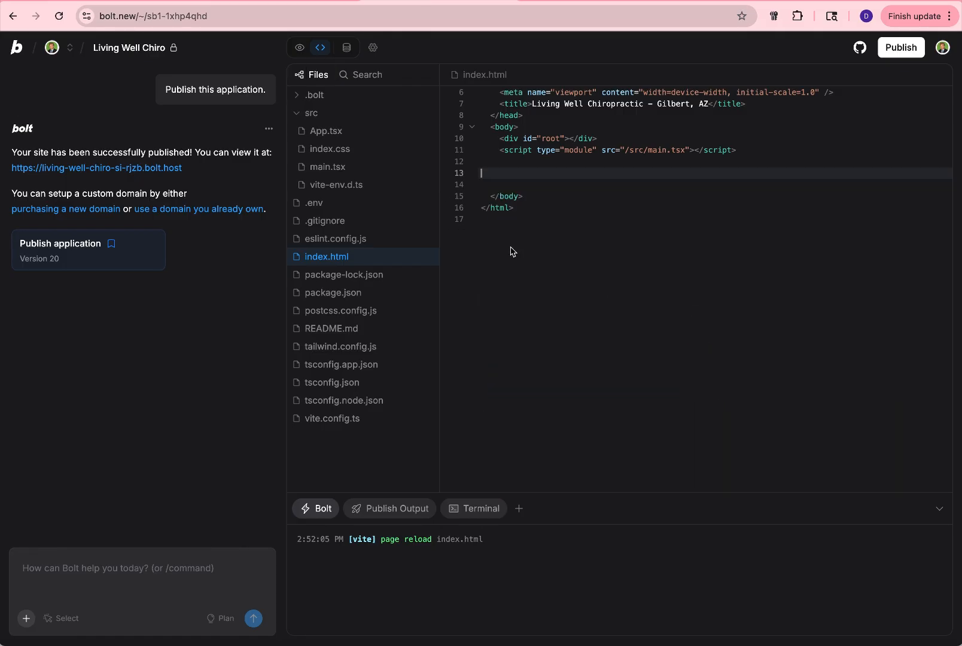
{"action": "key", "text": "super+v"}
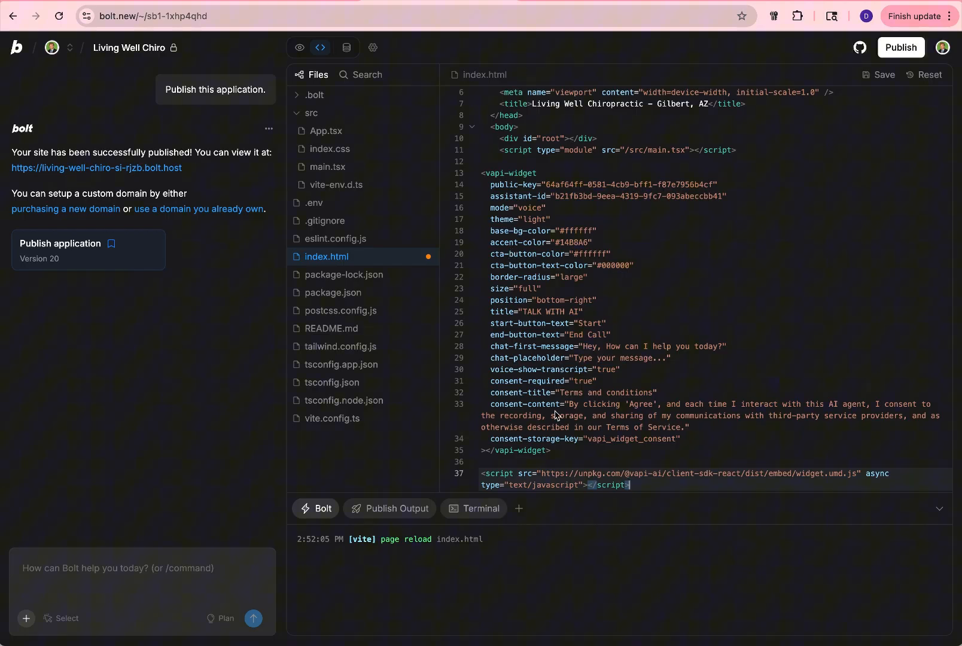
Save the voice-mode code in index.html and open the TALK WITH AI widget in the site preview
{"action": "left_click", "coordinate": [875, 76]}
{"action": "left_click", "coordinate": [300, 47]}
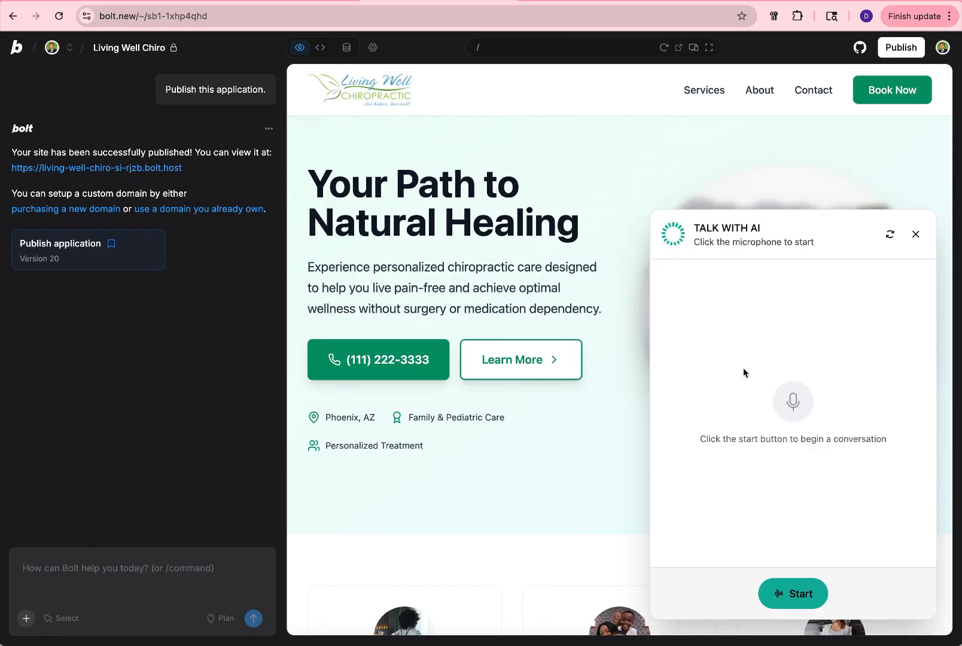
{"action": "left_click", "coordinate": [865, 604]}
Start a voice call with the assistant, end the call, and close the widget
{"action": "left_click", "coordinate": [794, 596]}
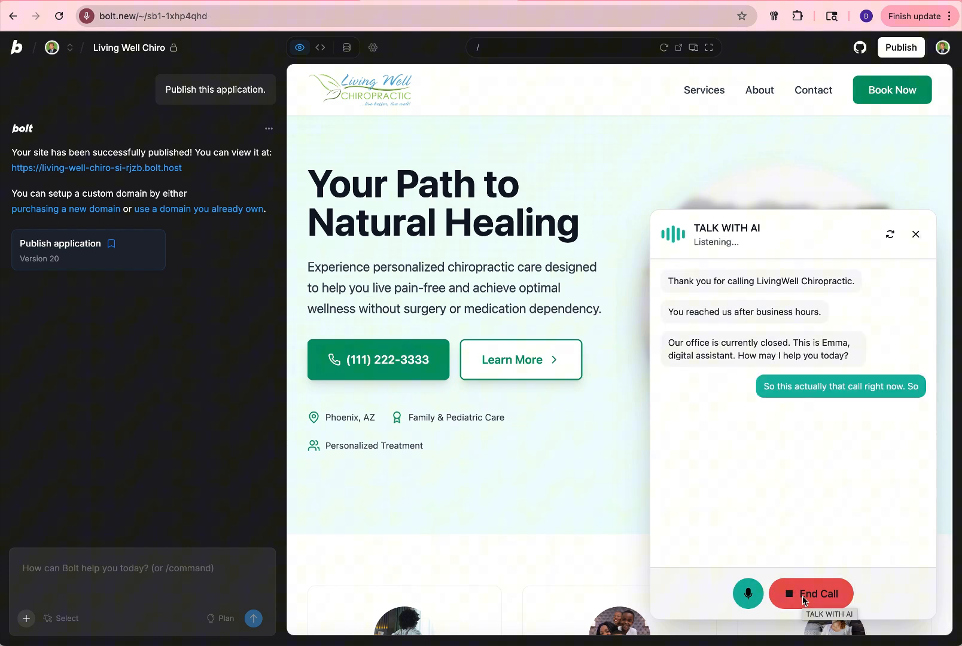
{"action": "left_click", "coordinate": [801, 596]}
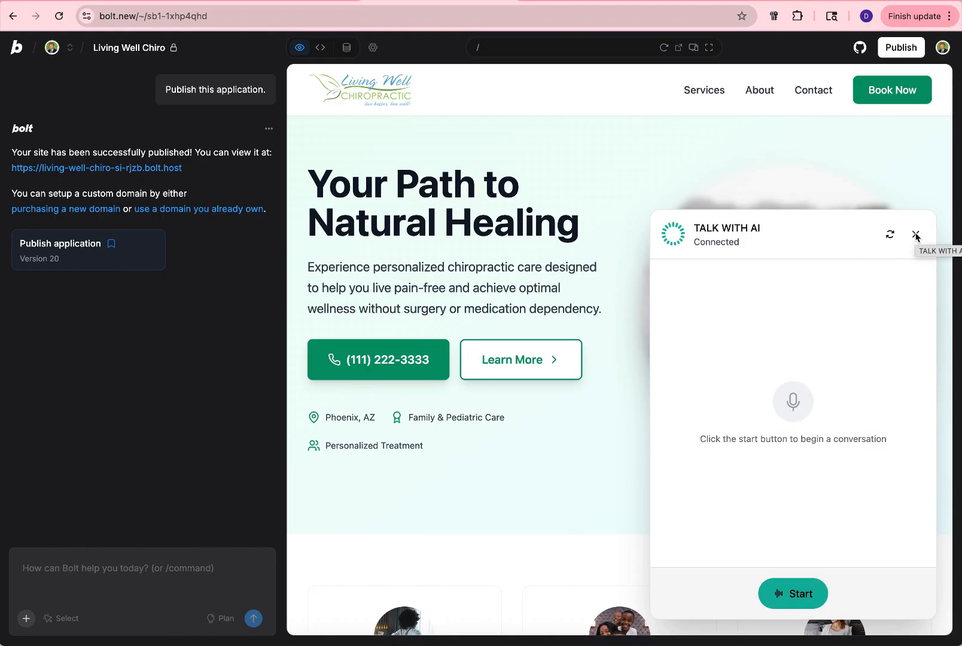
{"action": "left_click", "coordinate": [916, 236]}
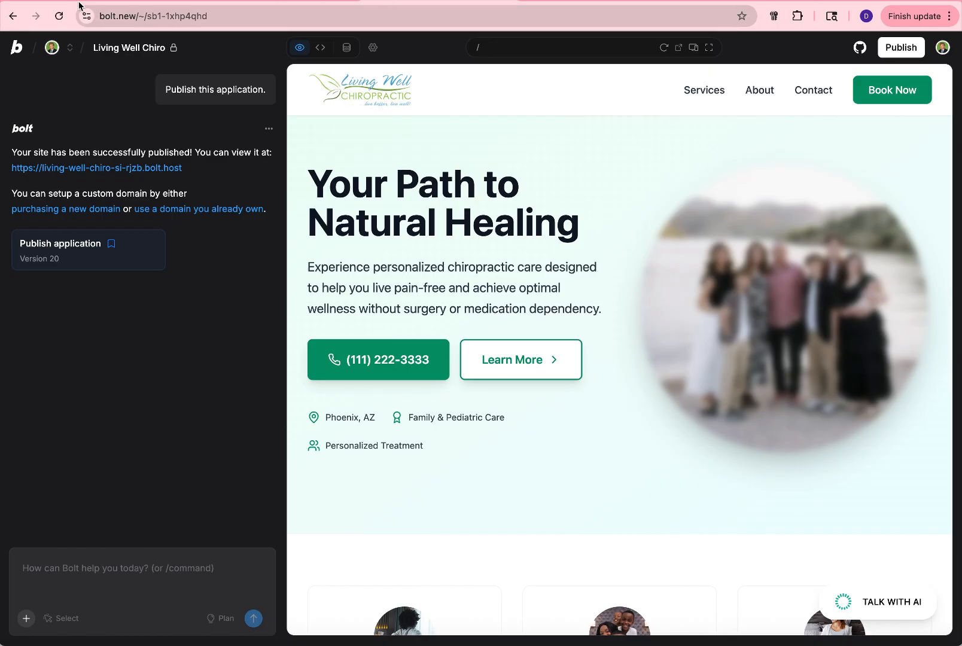
{"action": "left_click", "coordinate": [320, 49]}
{"action": "left_click", "coordinate": [663, 279]}
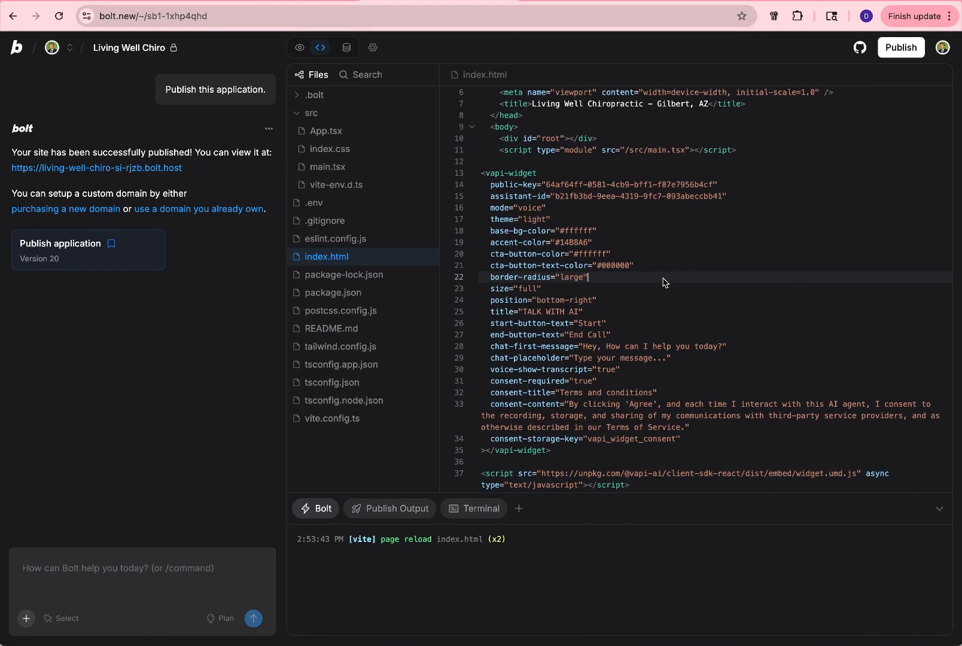
{"action": "key", "text": "super+z"}
{"action": "key", "text": "super+shift+z"}
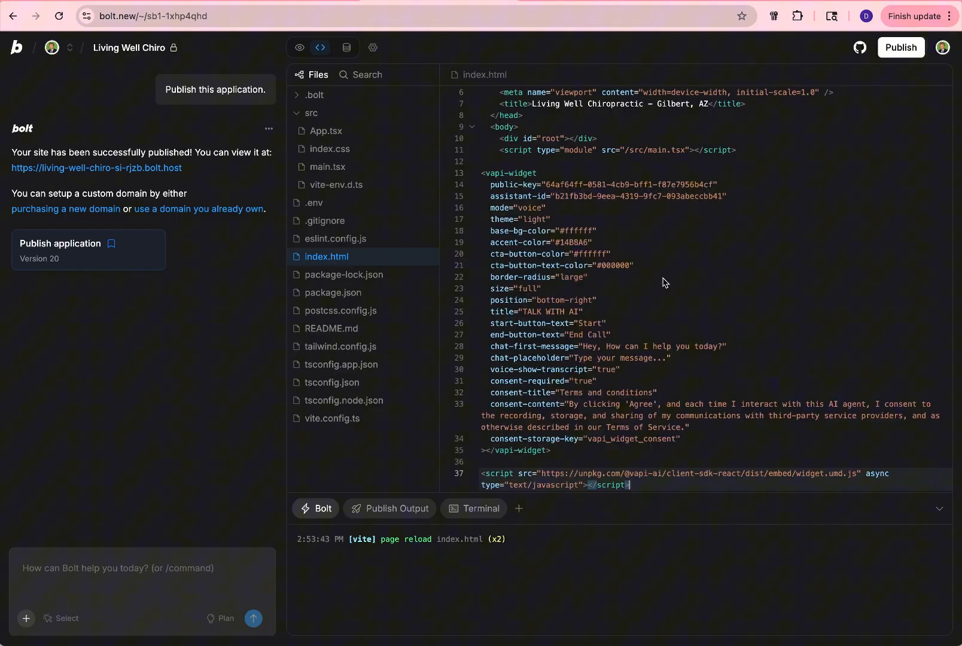
{"action": "double_click", "coordinate": [532, 209]}
Return to Vapi's Widget Playground, set the widget mode to Chat, and select the entire embed code
{"action": "key", "text": "ctrl+shift+Tab"}
{"action": "left_click", "coordinate": [514, 269]}
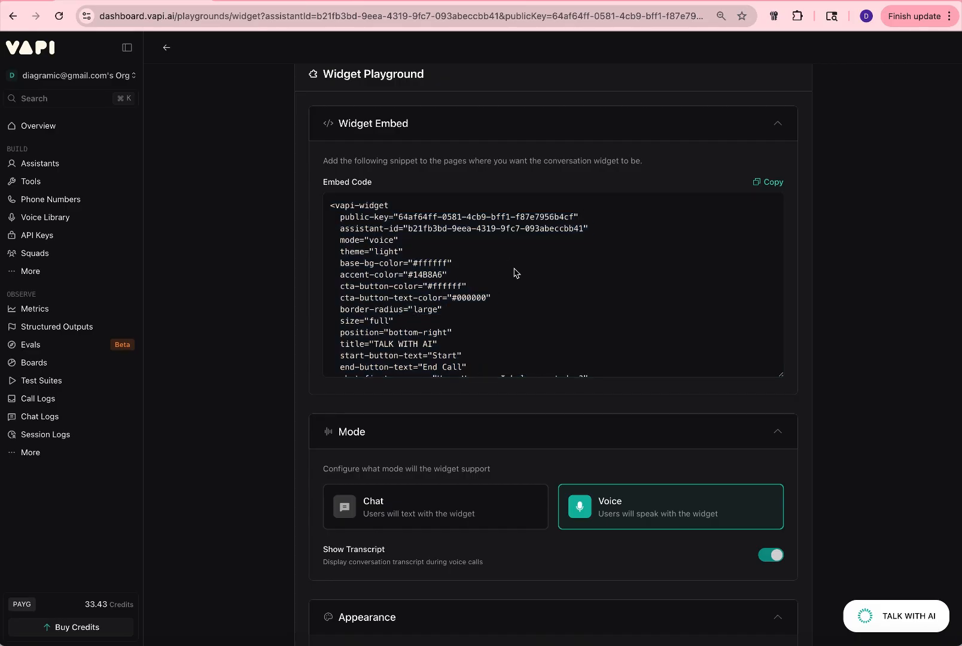
{"action": "left_click", "coordinate": [449, 504]}
{"action": "left_click", "coordinate": [436, 254]}
{"action": "key", "text": "super+a"}
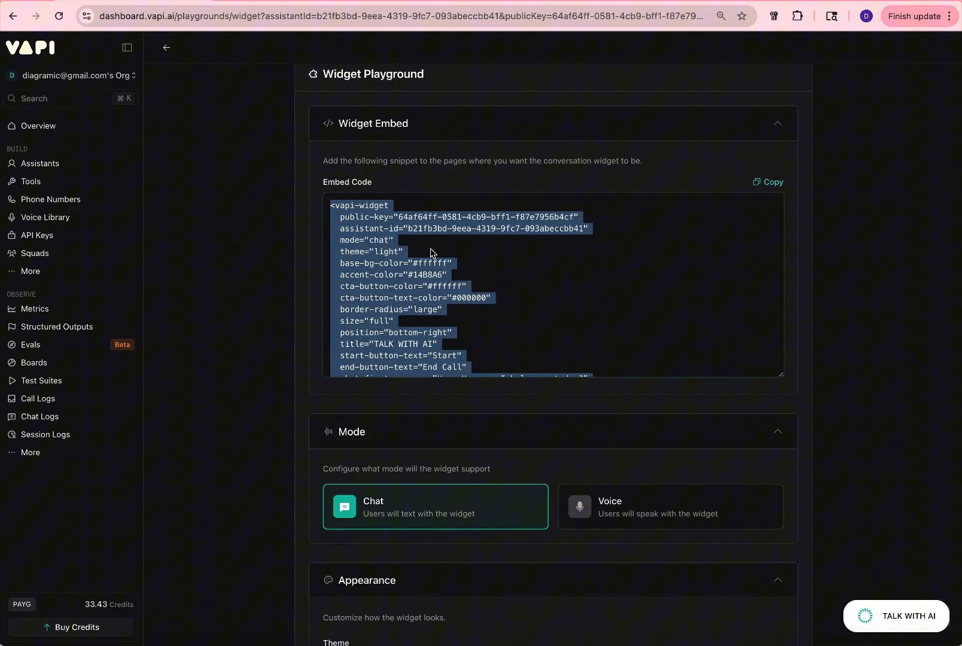
{"action": "scroll", "coordinate": [620, 372], "scroll_direction": "down", "scroll_amount": 5}
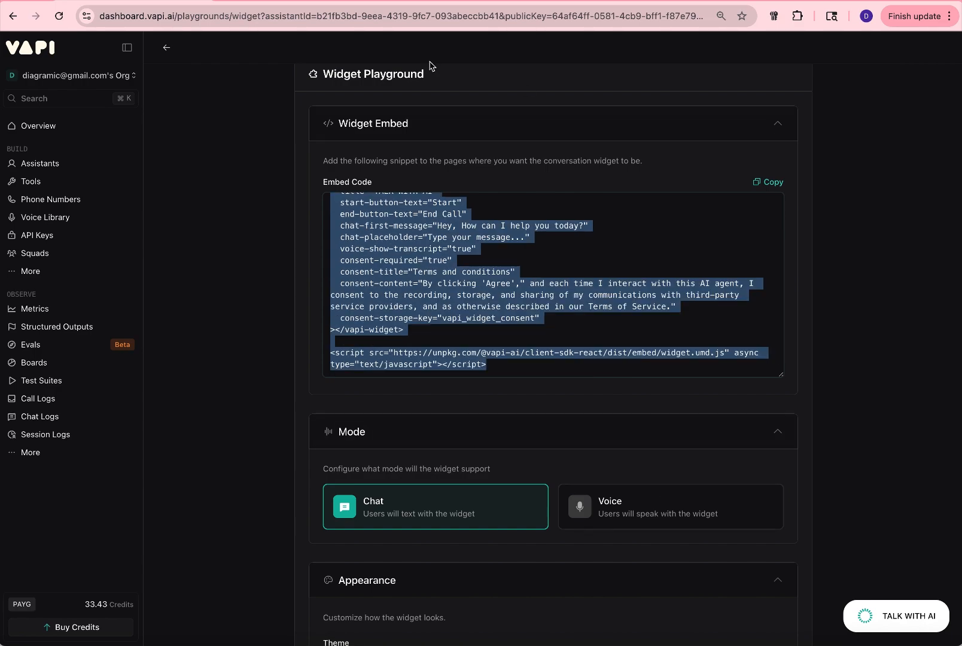
{"action": "scroll", "coordinate": [503, 378], "scroll_direction": "down", "scroll_amount": 20}
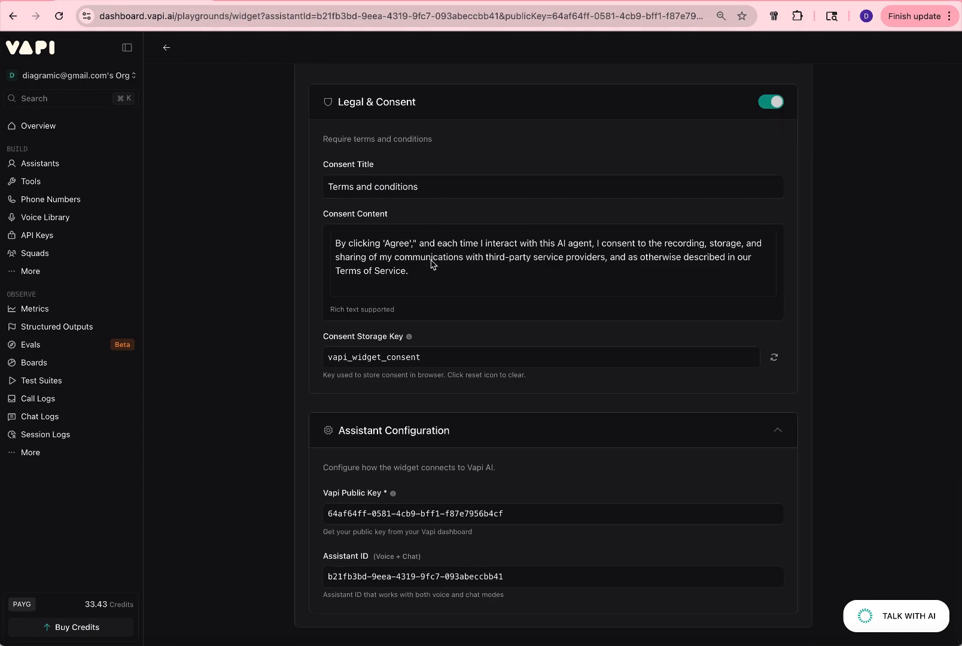
{"action": "scroll", "coordinate": [435, 257], "scroll_direction": "up", "scroll_amount": 20}
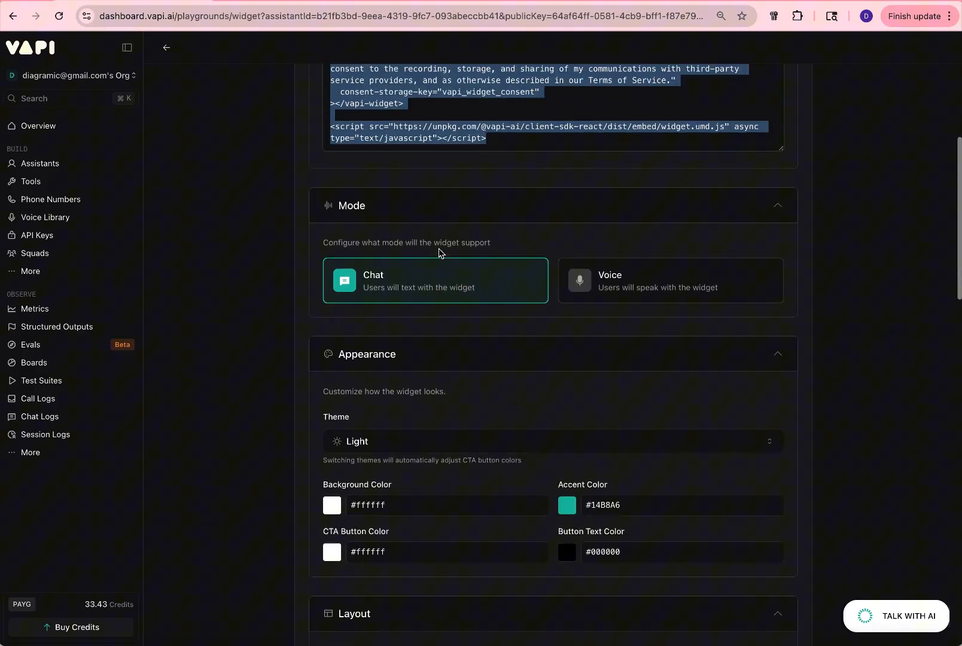
{"action": "scroll", "coordinate": [439, 252], "scroll_direction": "up", "scroll_amount": 4}
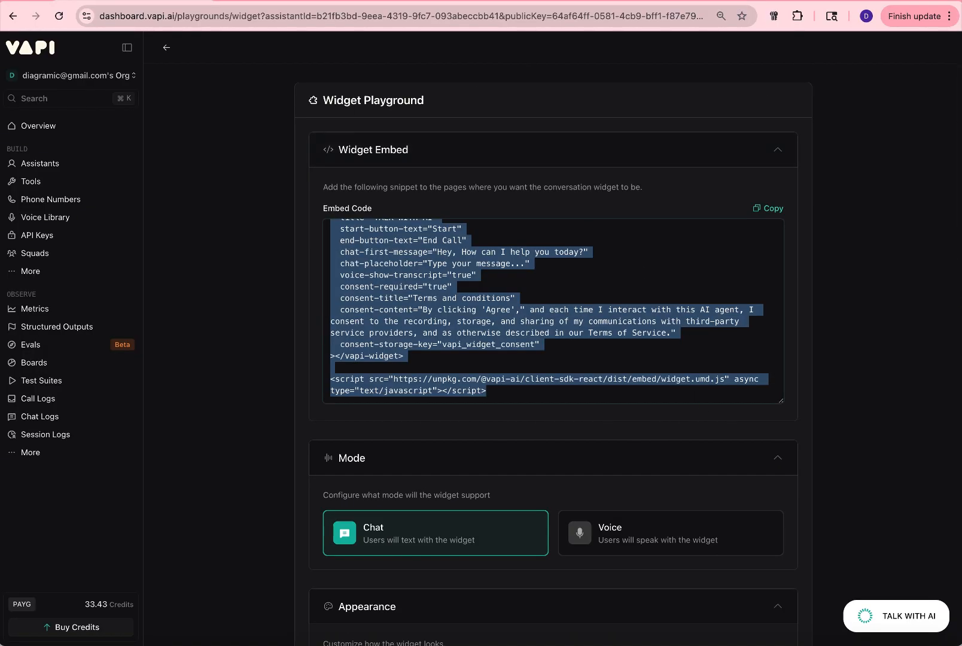